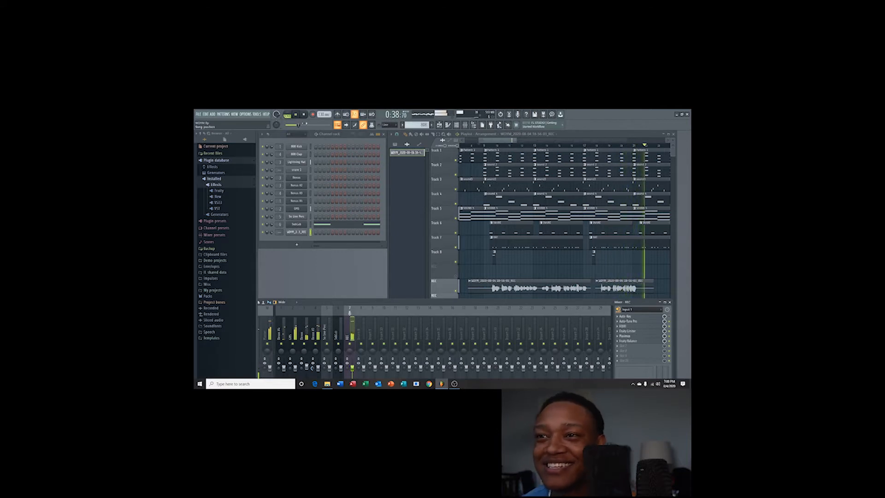
- Stop the song playback and select the empty mixer track beside the REC track
{"action": "left_click", "coordinate": [303, 114]}
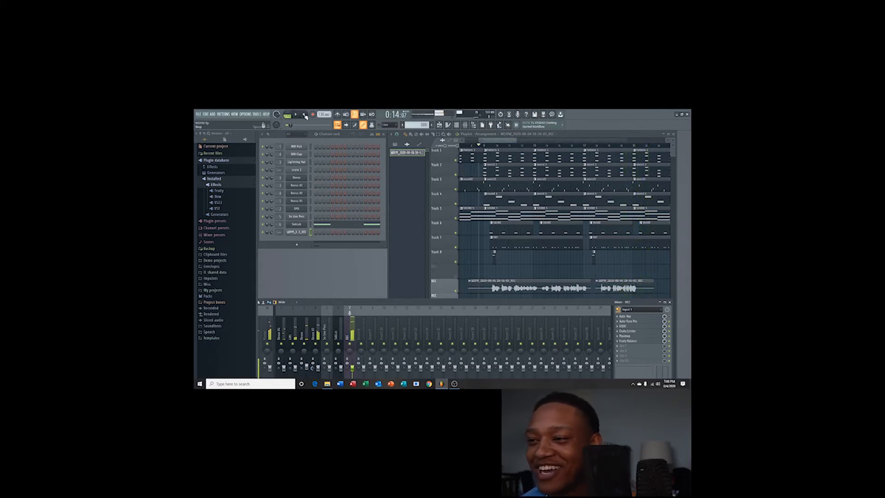
{"action": "left_click", "coordinate": [362, 329]}
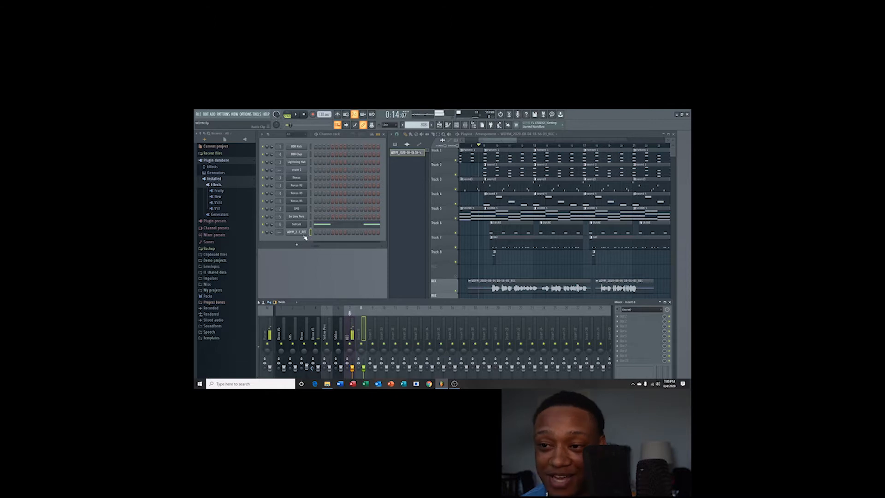
{"action": "left_click", "coordinate": [402, 154]}
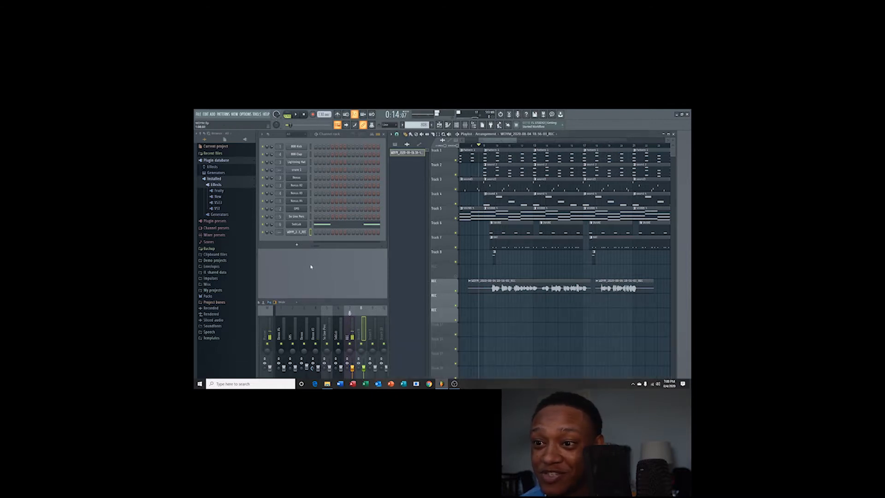
- Set the declicking mode of the recorded vocal's audio clip to Smooth (bleeding) and close its channel settings
{"action": "left_click", "coordinate": [300, 232]}
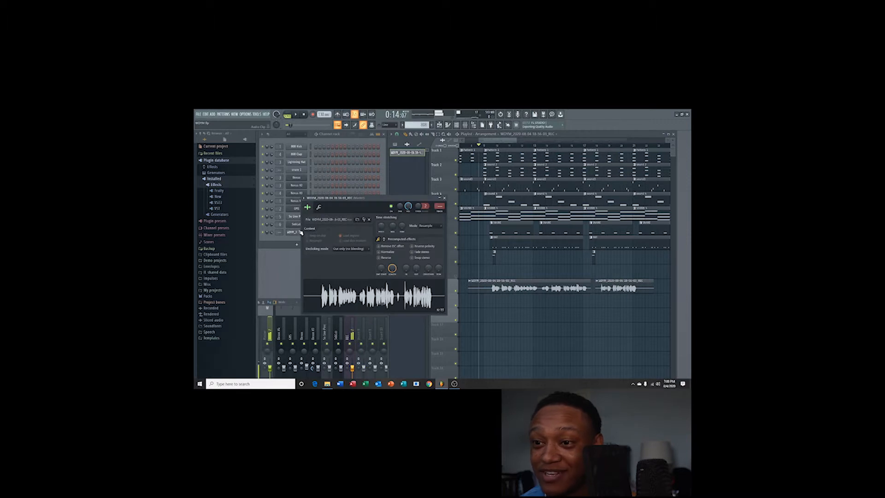
{"action": "left_click", "coordinate": [296, 233]}
{"action": "left_click", "coordinate": [296, 233]}
{"action": "left_click", "coordinate": [296, 233]}
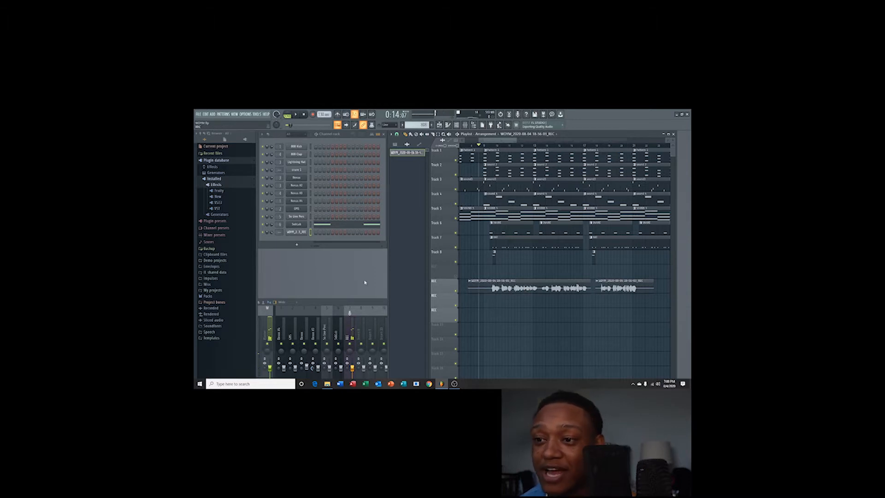
{"action": "left_click", "coordinate": [297, 234]}
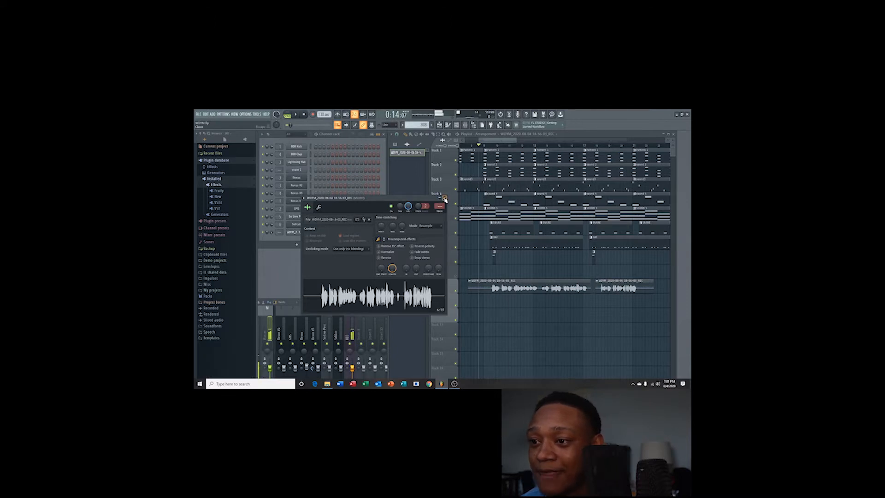
{"action": "left_click", "coordinate": [368, 250]}
{"action": "left_click", "coordinate": [357, 275]}
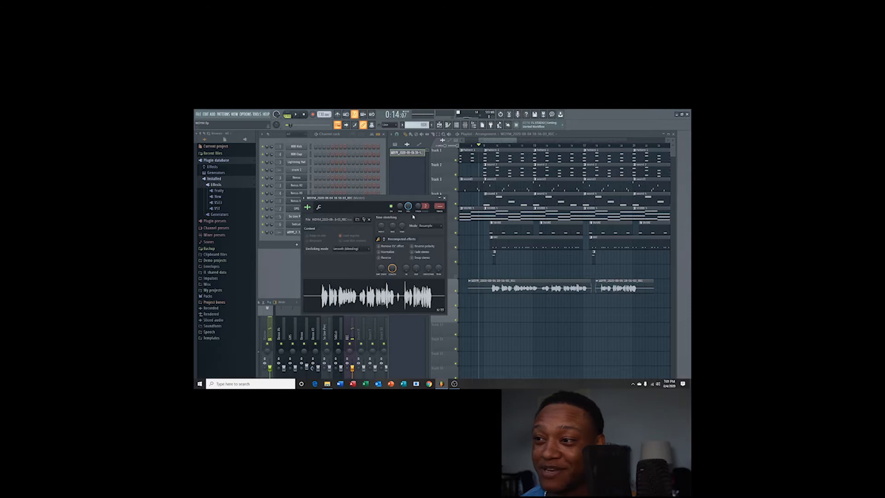
{"action": "left_click", "coordinate": [444, 198]}
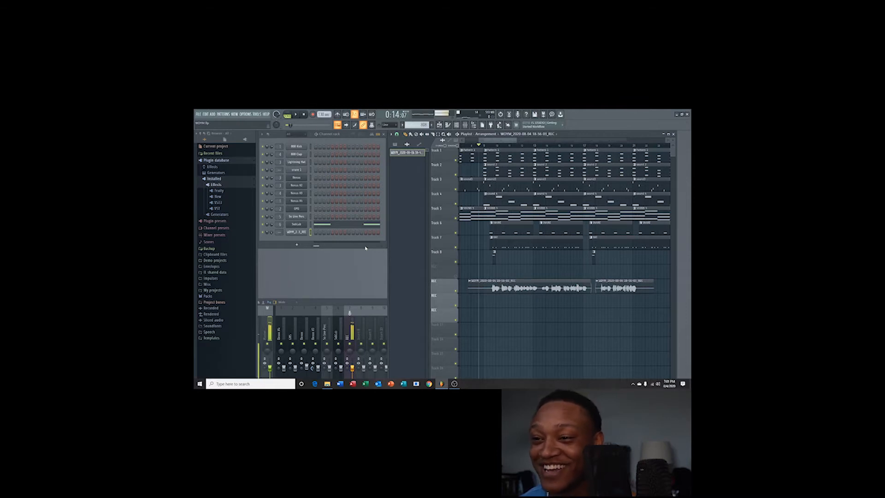
- Route the selected recorded vocal channel to the empty mixer track beside REC
{"action": "mouse_move", "coordinate": [356, 304]}
{"action": "left_mouse_down"}
{"action": "mouse_move", "coordinate": [344, 281]}
{"action": "mouse_move", "coordinate": [354, 350]}
{"action": "mouse_move", "coordinate": [345, 301]}
{"action": "left_mouse_up"}
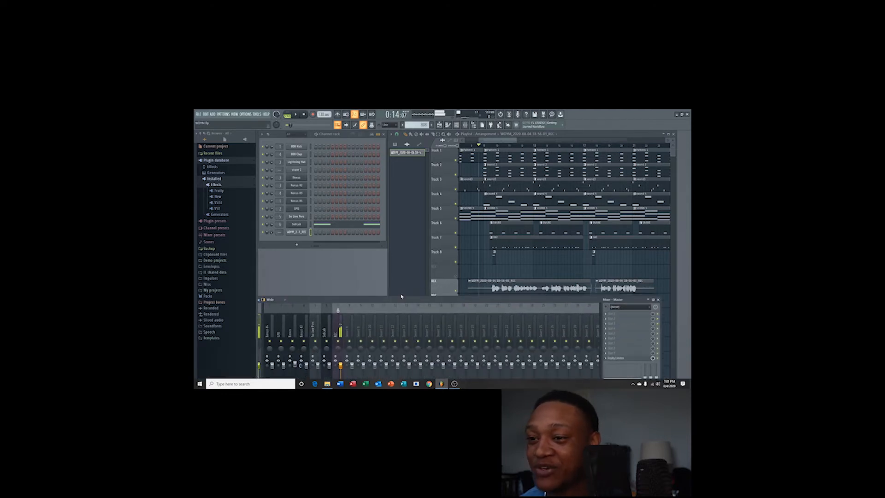
{"action": "left_click", "coordinate": [348, 327]}
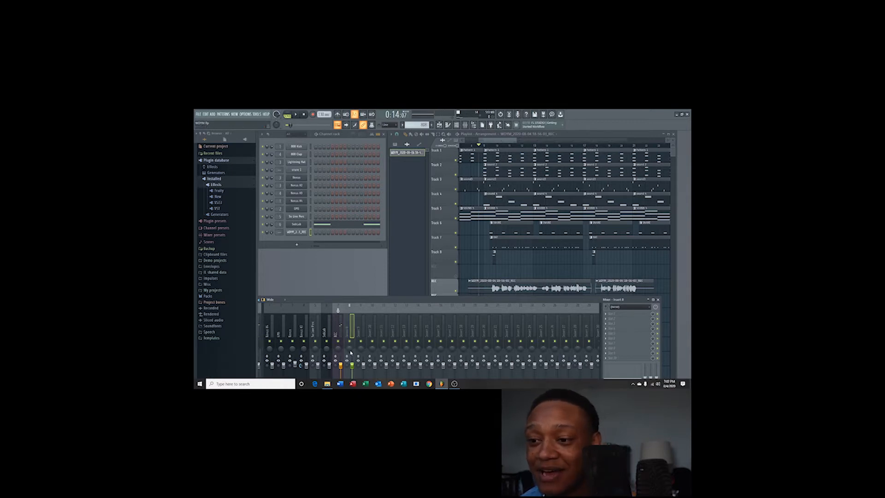
{"action": "right_click", "coordinate": [348, 321]}
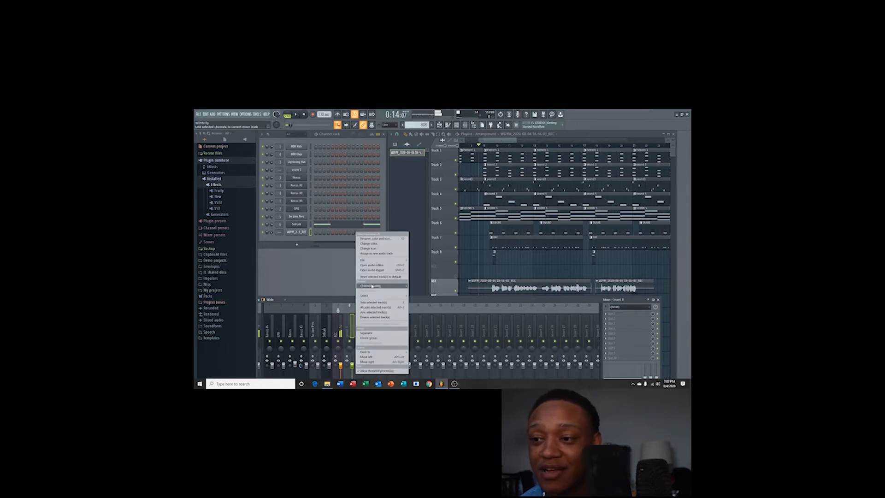
{"action": "mouse_move", "coordinate": [382, 287]}
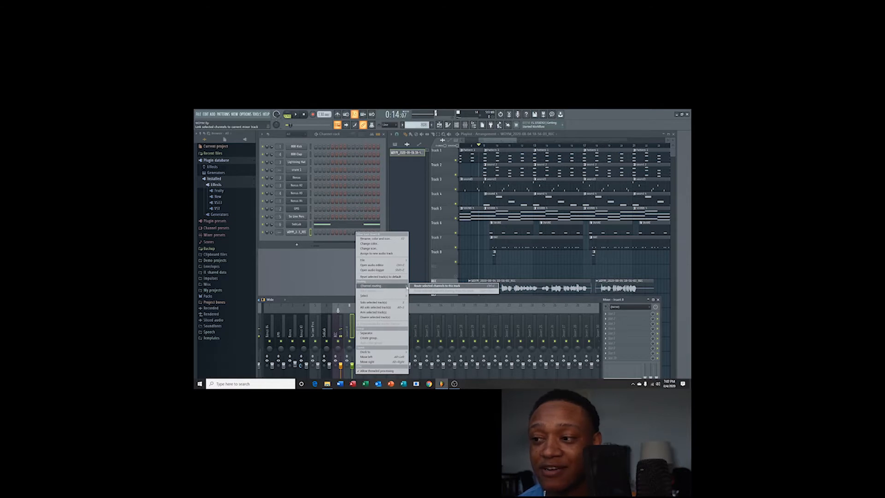
{"action": "left_click", "coordinate": [422, 287]}
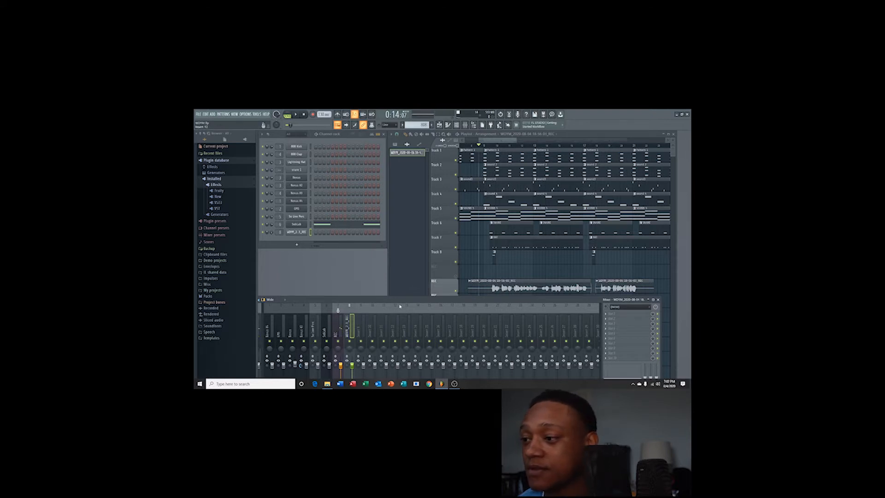
- Add Fruity Parametric EQ 2 to the vocal track's first effect slot and place its window above the mixer
{"action": "left_click_drag", "start_coordinate": [408, 302], "coordinate": [408, 307]}
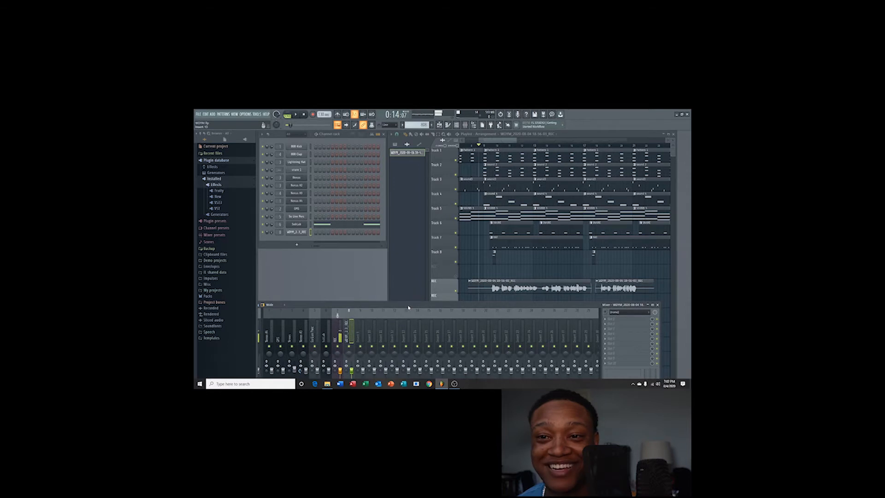
{"action": "left_click_drag", "start_coordinate": [409, 307], "coordinate": [412, 300]}
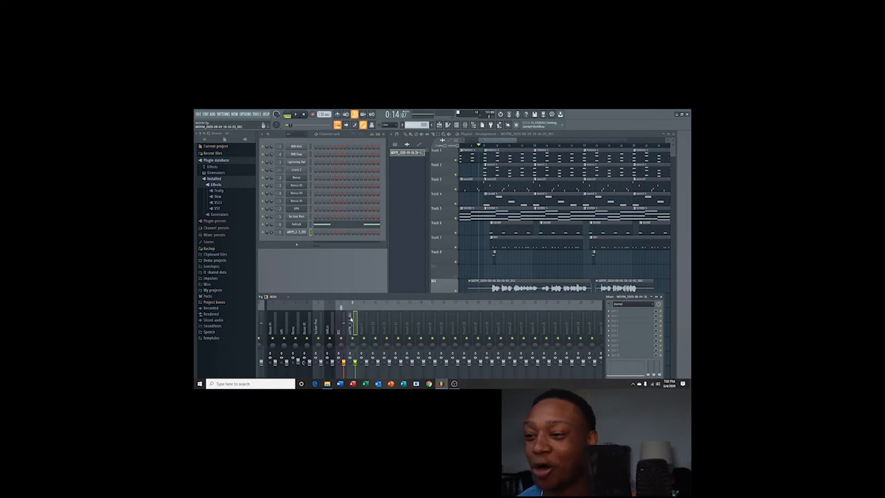
{"action": "left_click", "coordinate": [619, 310]}
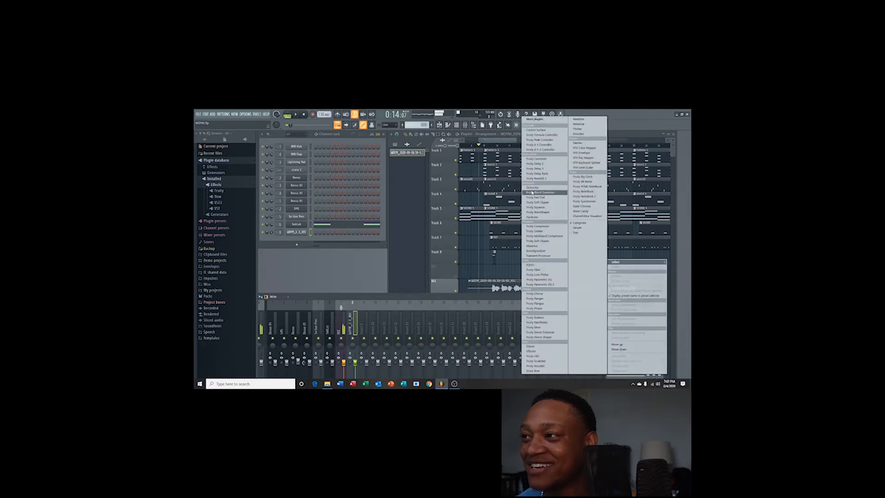
{"action": "left_click", "coordinate": [556, 288]}
{"action": "left_click_drag", "start_coordinate": [380, 177], "coordinate": [391, 208]}
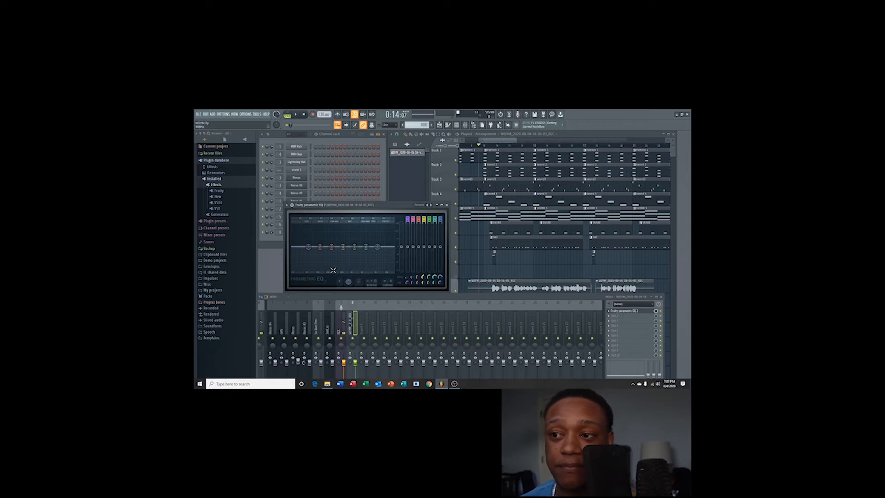
{"action": "left_click_drag", "start_coordinate": [391, 209], "coordinate": [411, 217]}
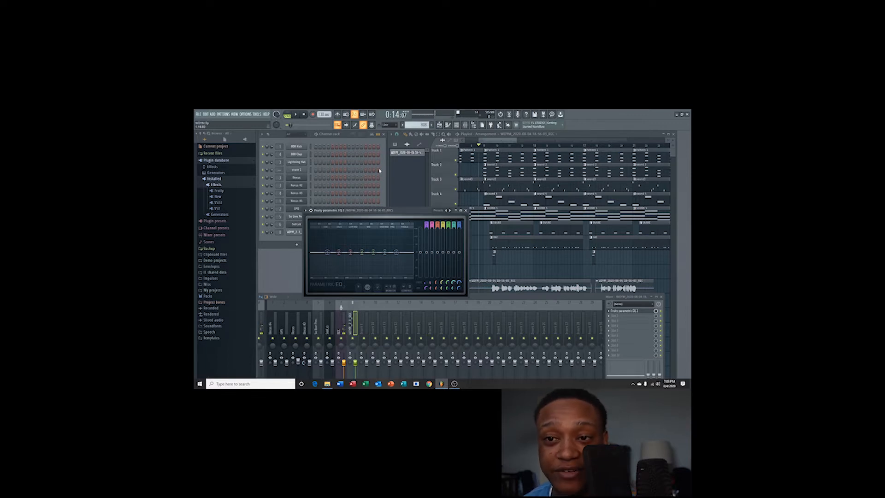
- Play the song and lower the lowest and highest EQ bands to reduce the vocal's lows and soften its highs
{"action": "key", "text": "space"}
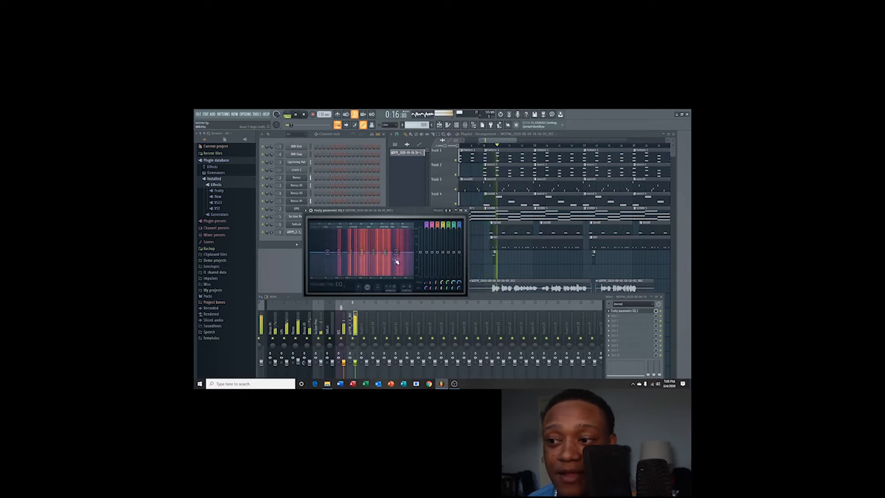
{"action": "left_click_drag", "start_coordinate": [328, 253], "coordinate": [340, 264]}
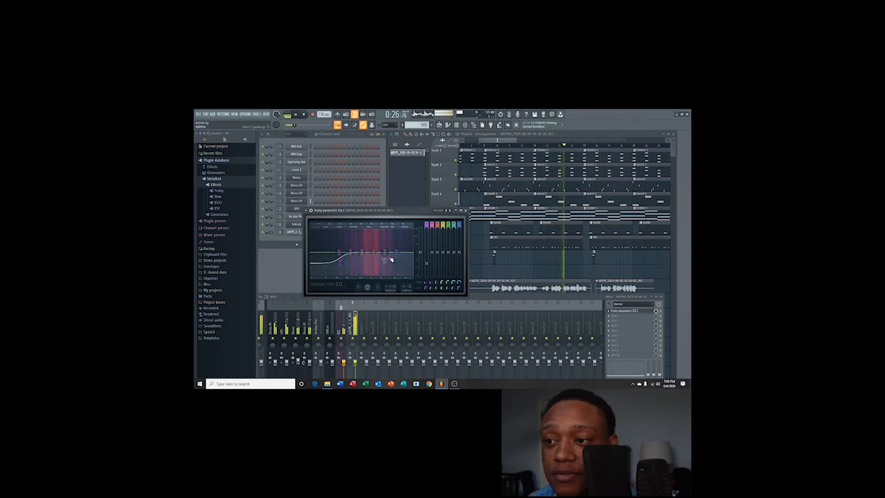
{"action": "mouse_move", "coordinate": [375, 253]}
{"action": "left_mouse_down"}
{"action": "mouse_move", "coordinate": [390, 256]}
{"action": "mouse_move", "coordinate": [373, 253]}
{"action": "left_mouse_up"}
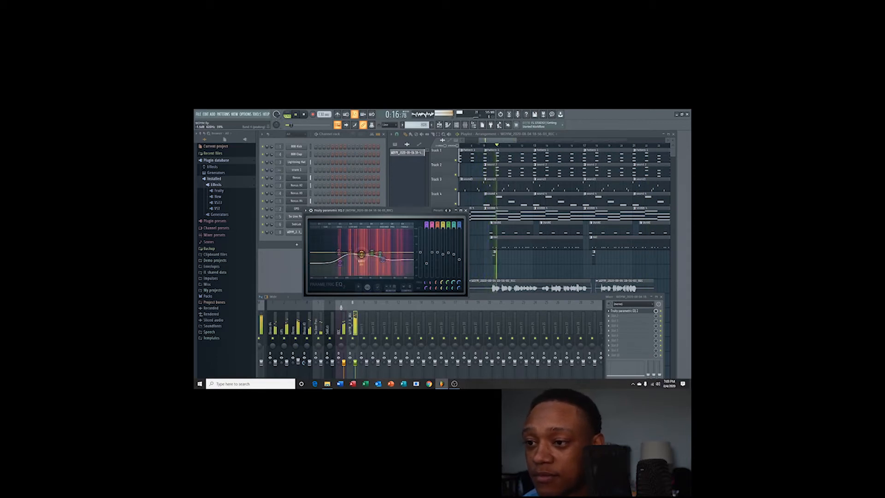
{"action": "left_click_drag", "start_coordinate": [339, 252], "coordinate": [339, 259]}
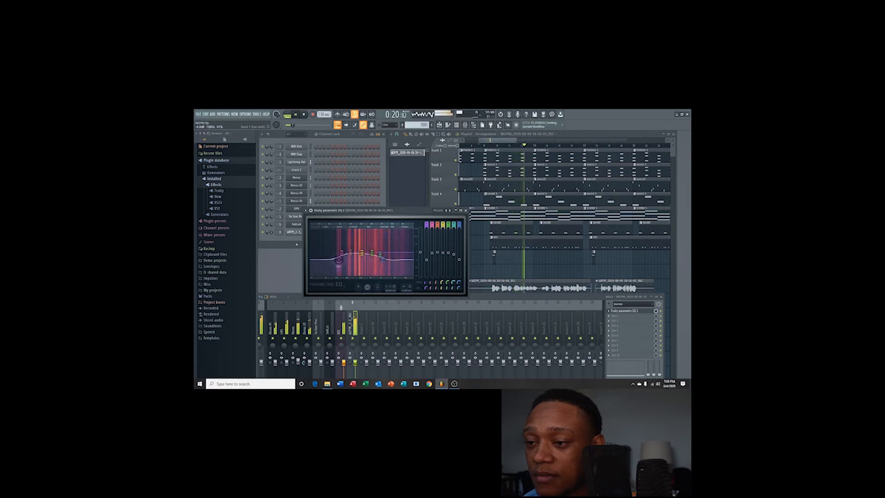
{"action": "left_click_drag", "start_coordinate": [382, 260], "coordinate": [379, 257]}
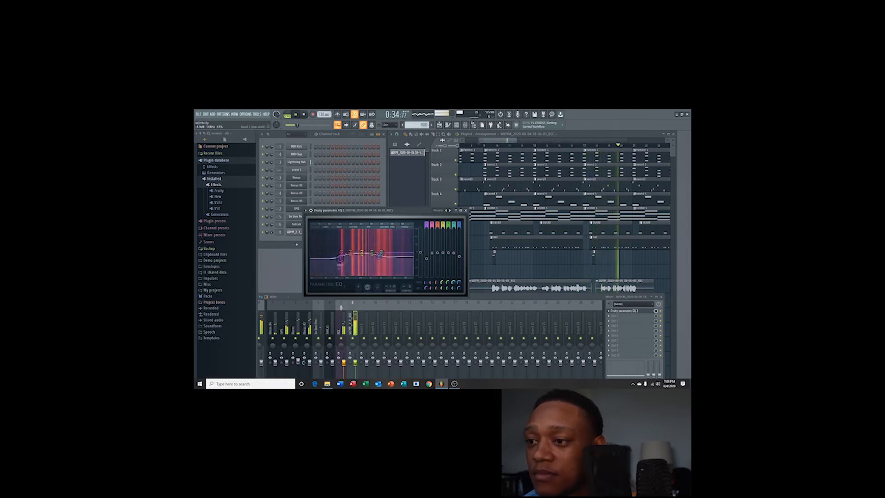
{"action": "left_click_drag", "start_coordinate": [341, 260], "coordinate": [340, 259]}
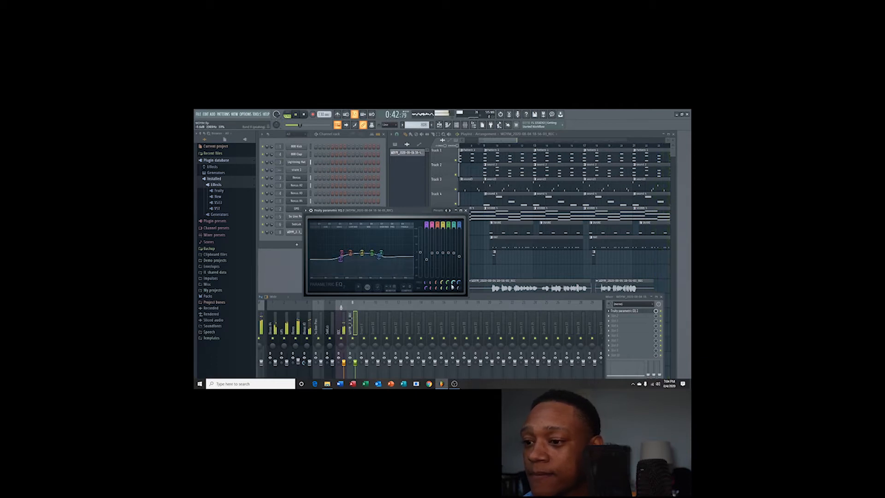
- Check the REC mixer track's effects, then return to the vocal track and stop playback
{"action": "left_click", "coordinate": [343, 325]}
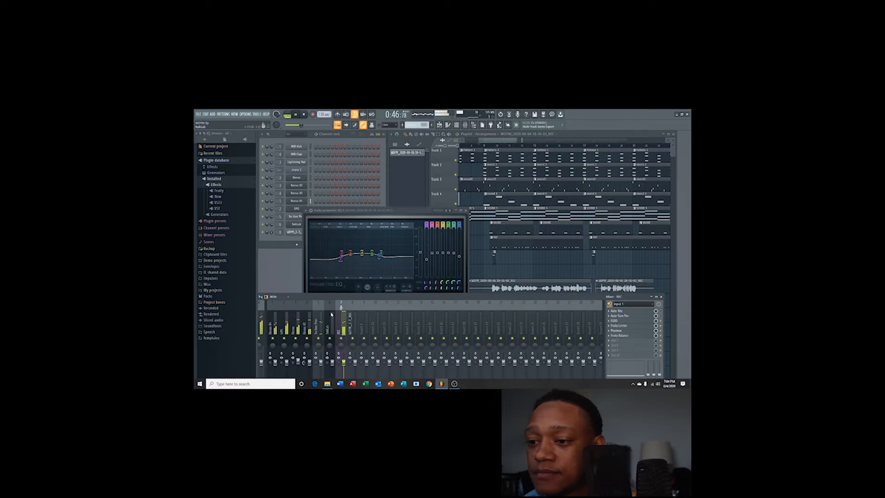
{"action": "left_click", "coordinate": [350, 320]}
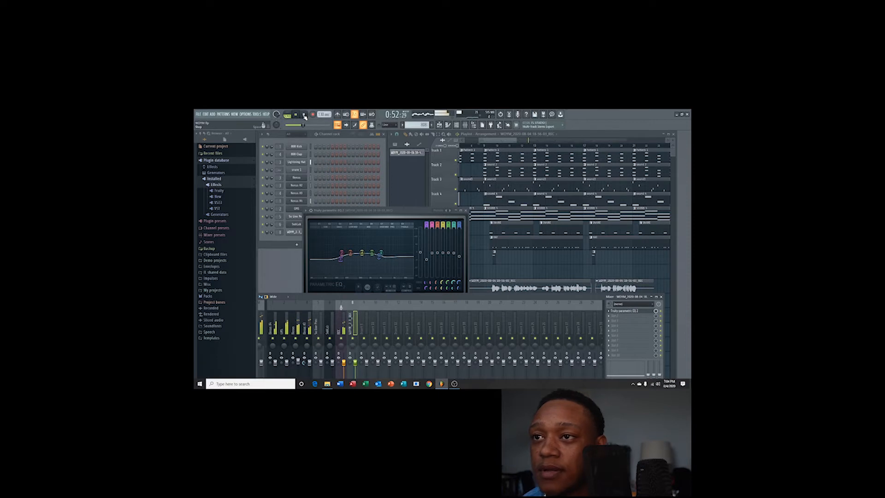
{"action": "left_click", "coordinate": [303, 115]}
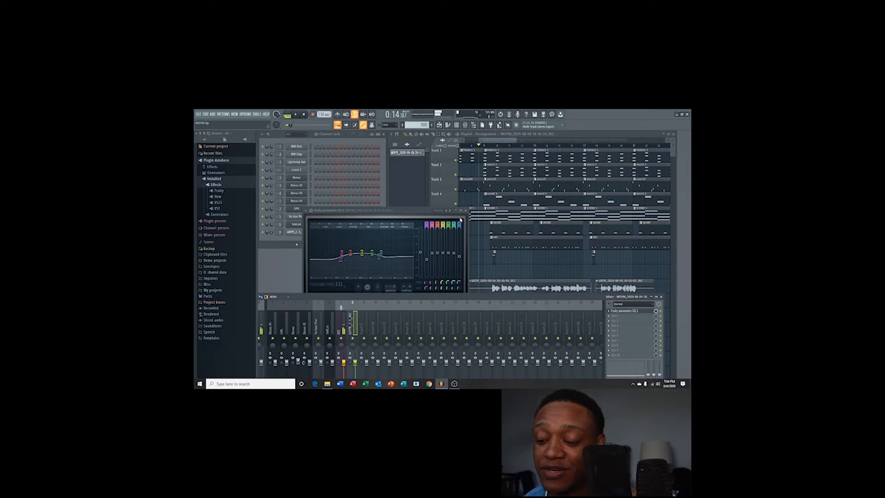
- Replay the song while fine-tuning the vocal EQ's low and lower-mid bands, and close the EQ
{"action": "key", "text": "space"}
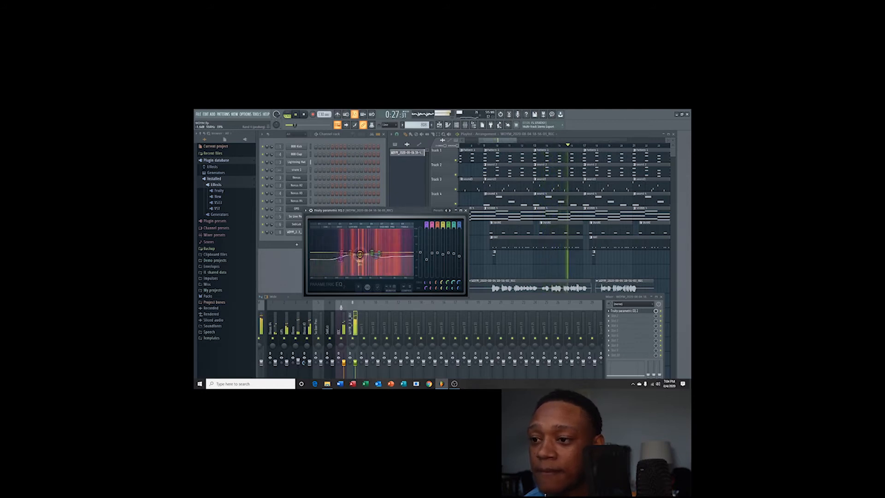
{"action": "left_click_drag", "start_coordinate": [341, 260], "coordinate": [344, 261]}
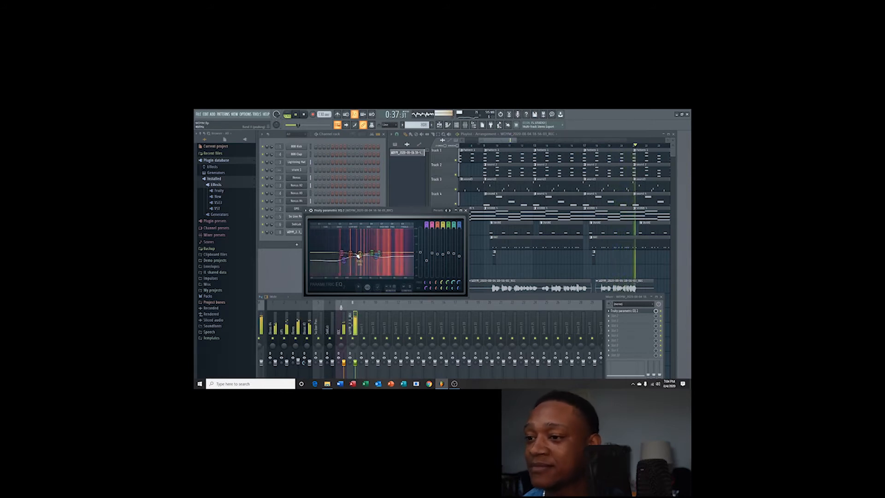
{"action": "left_click", "coordinate": [466, 211]}
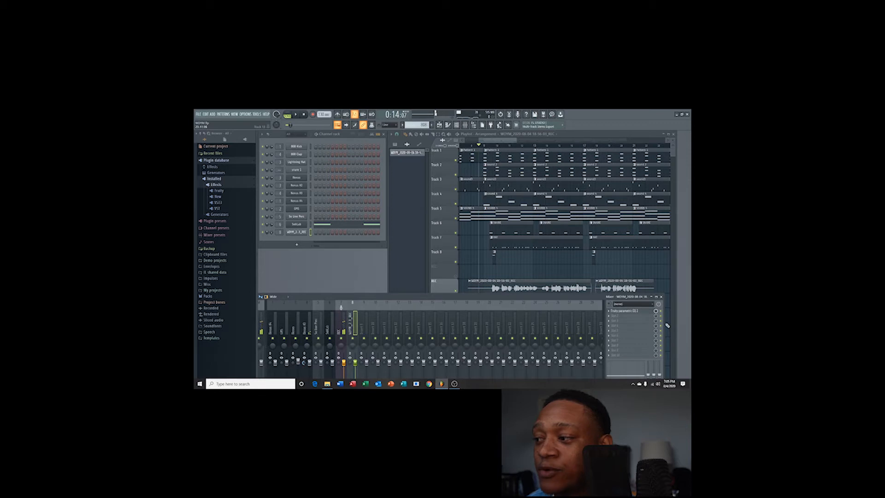
- Narrow and reposition the mixer, and load the TDR VOS SlickEQ plugin into the vocal track's second effect slot
{"action": "left_click_drag", "start_coordinate": [664, 325], "coordinate": [462, 355]}
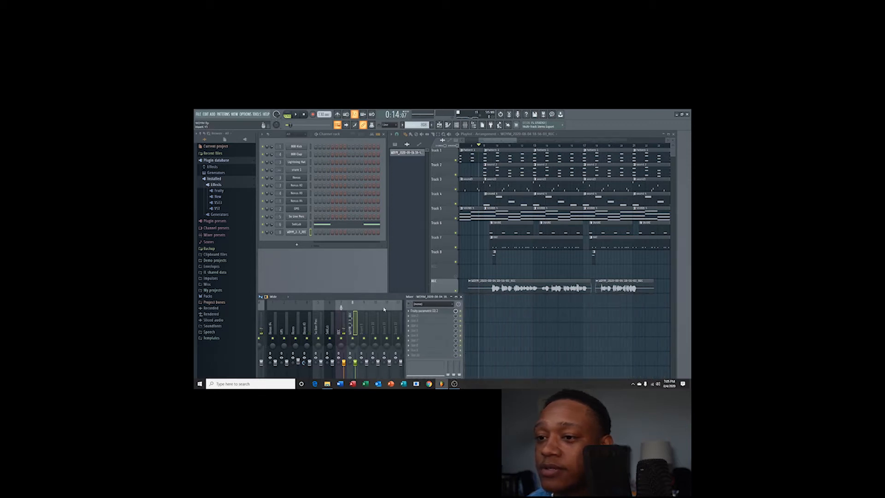
{"action": "left_click_drag", "start_coordinate": [379, 298], "coordinate": [396, 254]}
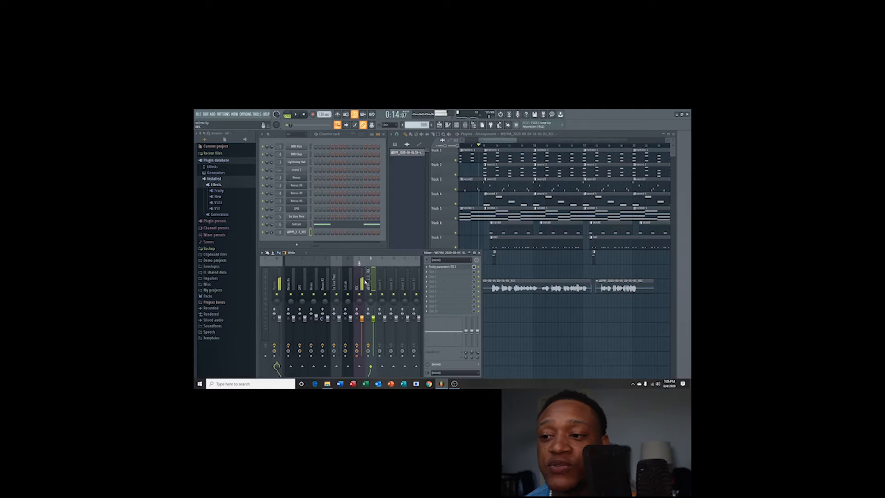
{"action": "left_click", "coordinate": [435, 274]}
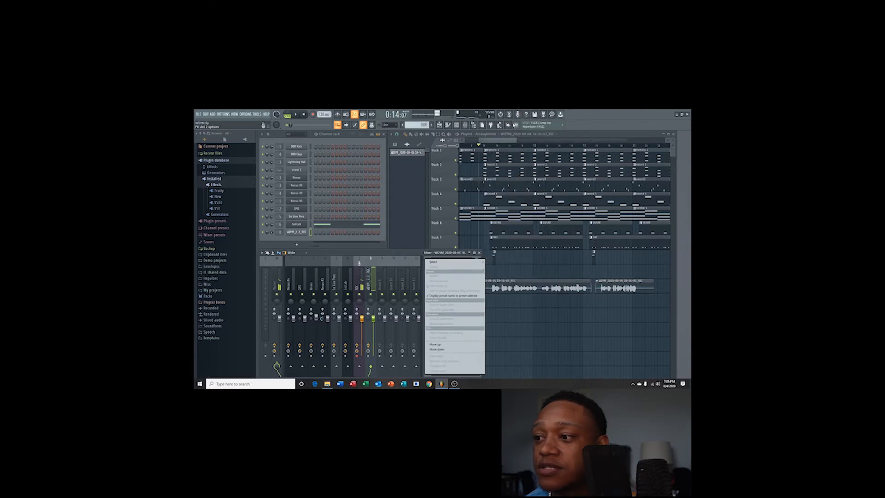
{"action": "mouse_move", "coordinate": [480, 262]}
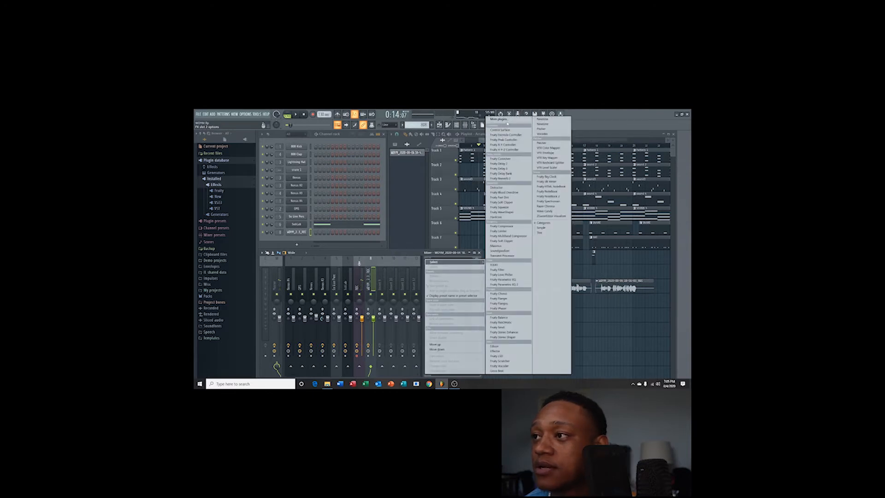
{"action": "left_click", "coordinate": [507, 129]}
{"action": "scroll", "coordinate": [430, 295], "scroll_direction": "down", "scroll_amount": 14}
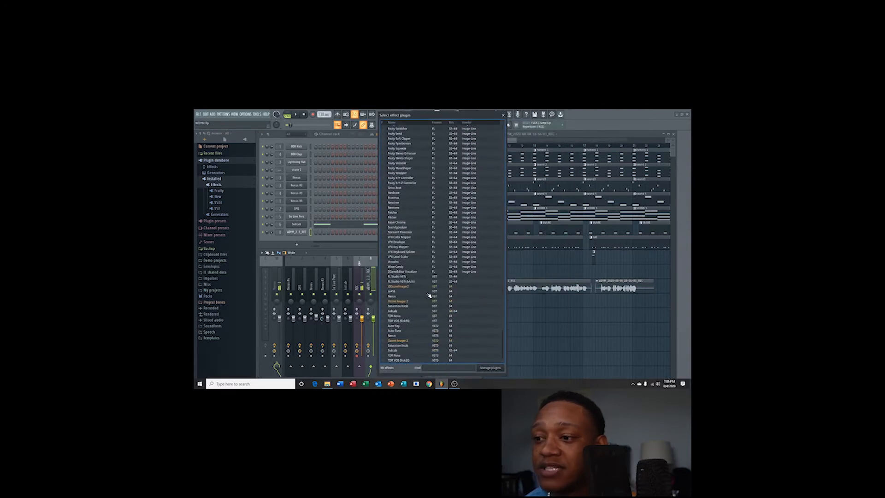
{"action": "left_click", "coordinate": [410, 321]}
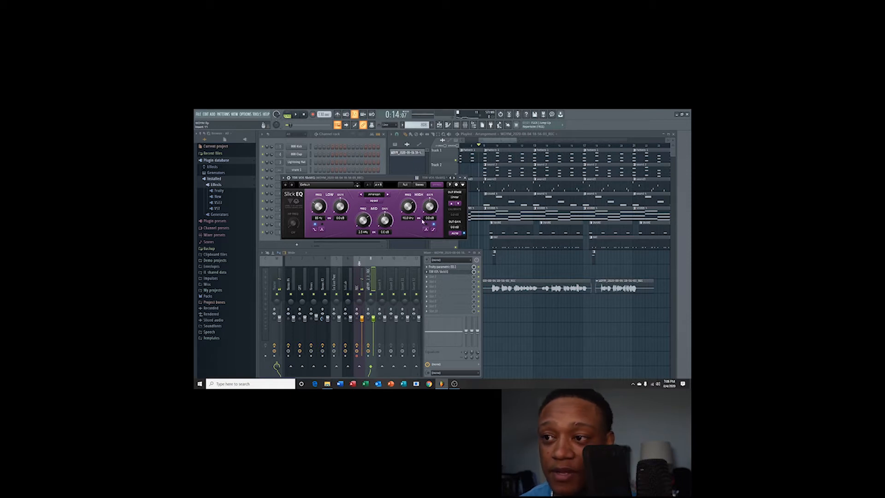
- Toggle SlickEQ's EQ saturation off and on several times to demonstrate the option
{"action": "left_click", "coordinate": [379, 200]}
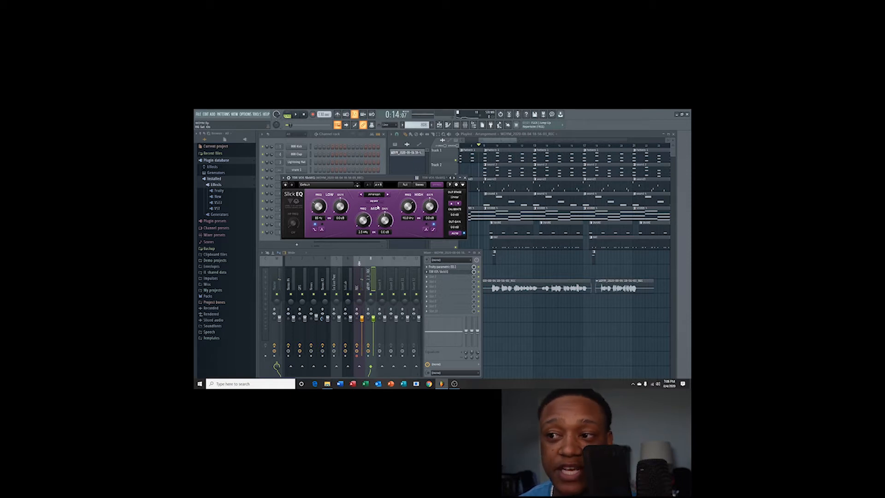
{"action": "left_click", "coordinate": [378, 201]}
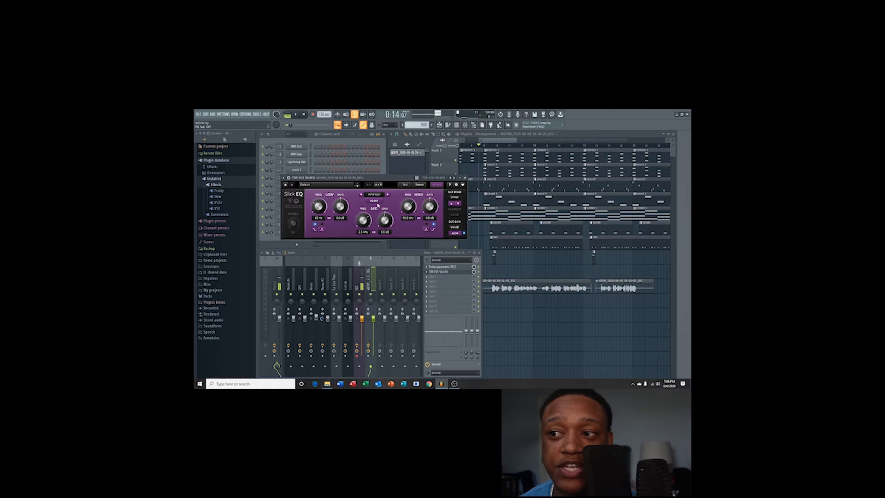
{"action": "left_click", "coordinate": [377, 201]}
{"action": "left_click", "coordinate": [376, 202]}
{"action": "left_click", "coordinate": [377, 202]}
{"action": "left_click", "coordinate": [377, 203]}
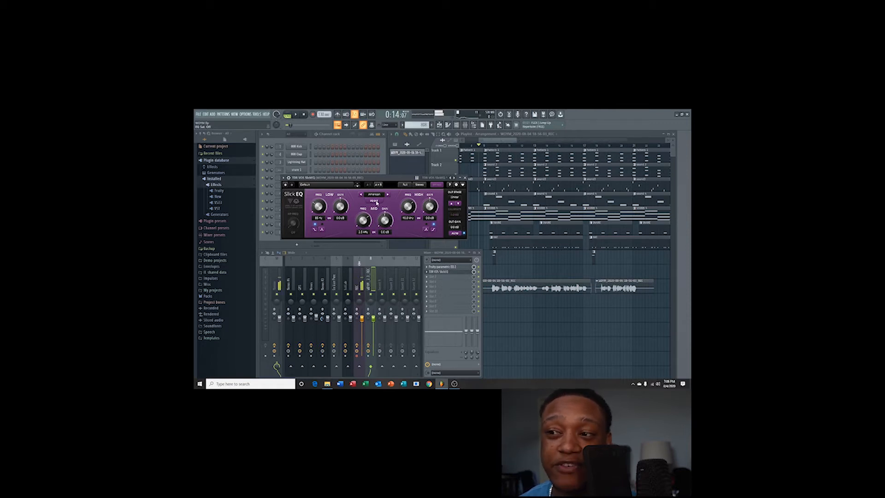
{"action": "left_click", "coordinate": [377, 203]}
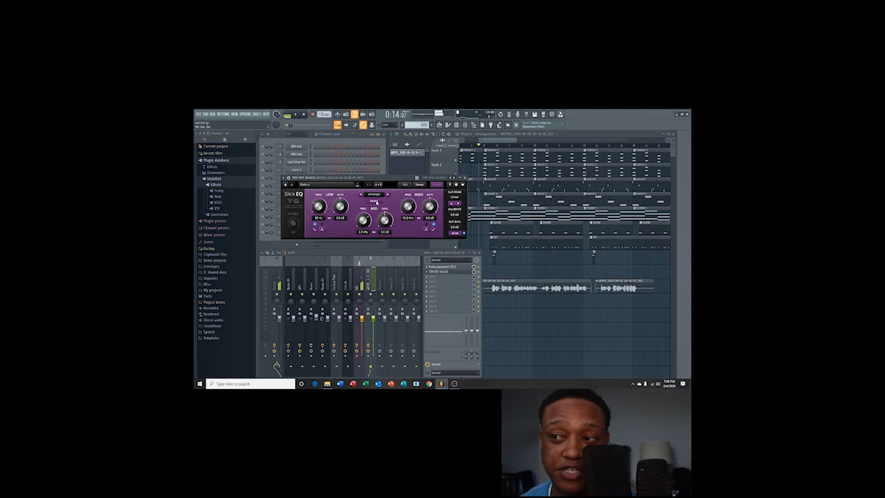
{"action": "left_click", "coordinate": [377, 202]}
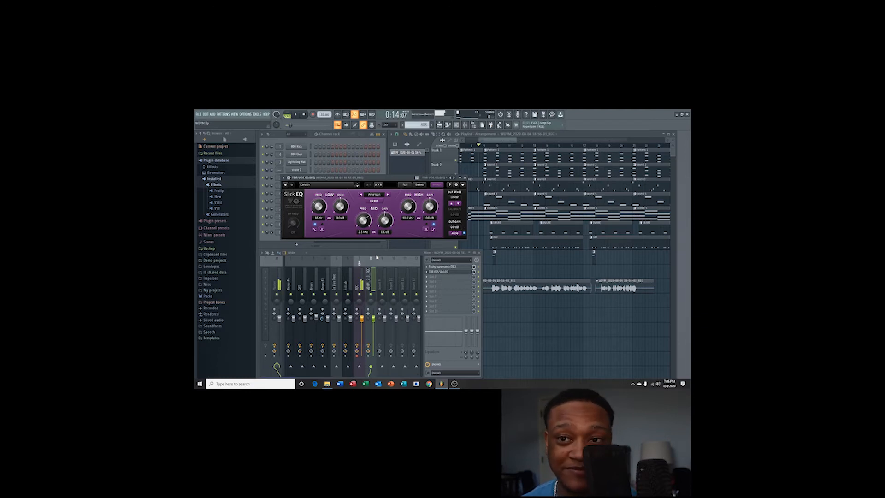
- Play the song while cutting SlickEQ's high band at about 3.2 kHz and mid band at about 790 Hz, and close the plugin
{"action": "key", "text": "space"}
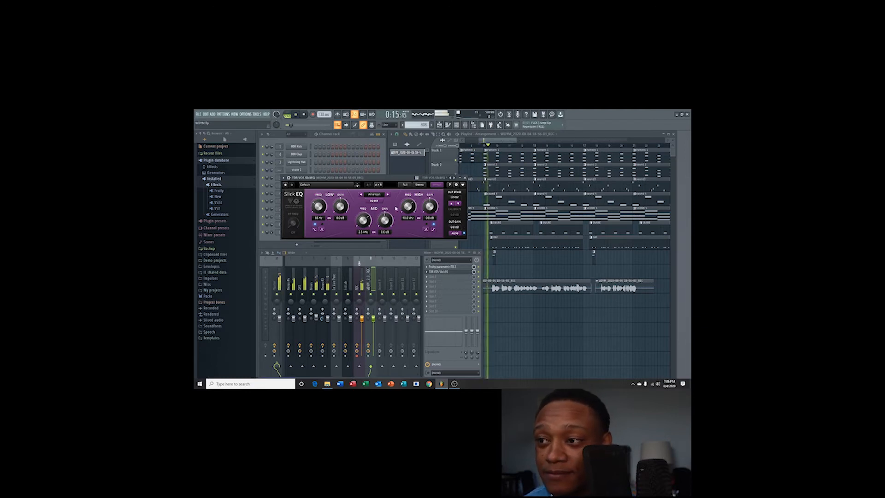
{"action": "left_click_drag", "start_coordinate": [408, 207], "coordinate": [430, 209]}
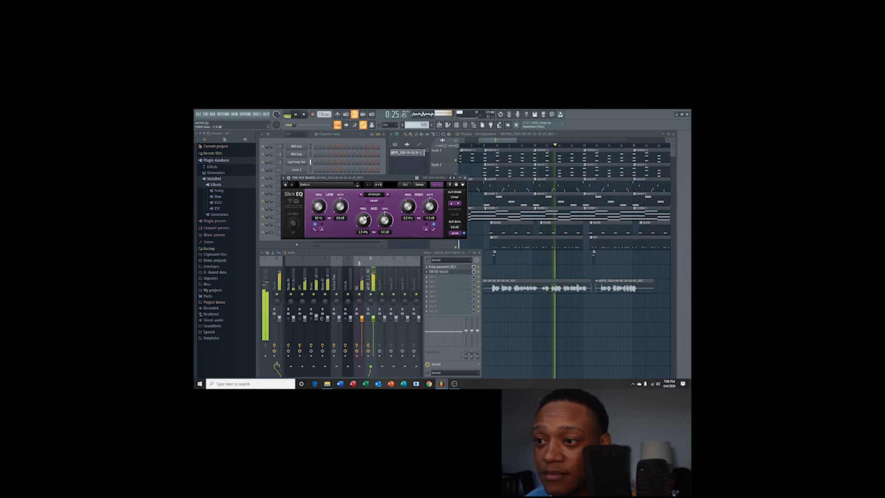
{"action": "left_click_drag", "start_coordinate": [363, 220], "coordinate": [363, 221]}
{"action": "left_click_drag", "start_coordinate": [365, 218], "coordinate": [386, 222]}
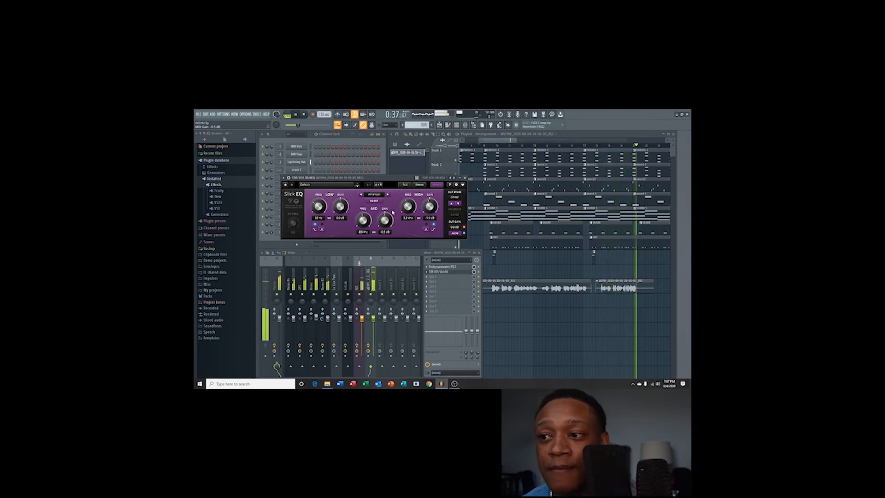
{"action": "left_click_drag", "start_coordinate": [364, 221], "coordinate": [378, 214]}
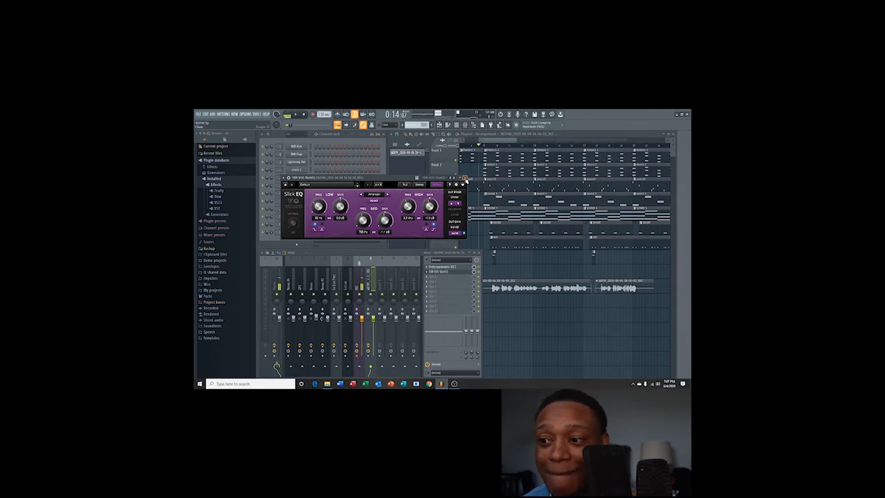
{"action": "left_click", "coordinate": [465, 178]}
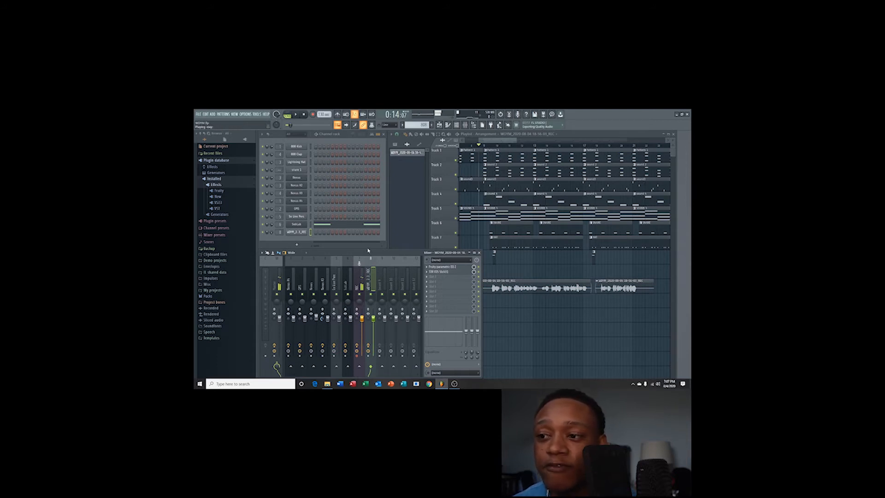
- Move the mixer up so its sends are reachable, and send the vocal track to the adjacent empty mixer track
{"action": "left_click_drag", "start_coordinate": [380, 254], "coordinate": [362, 254]}
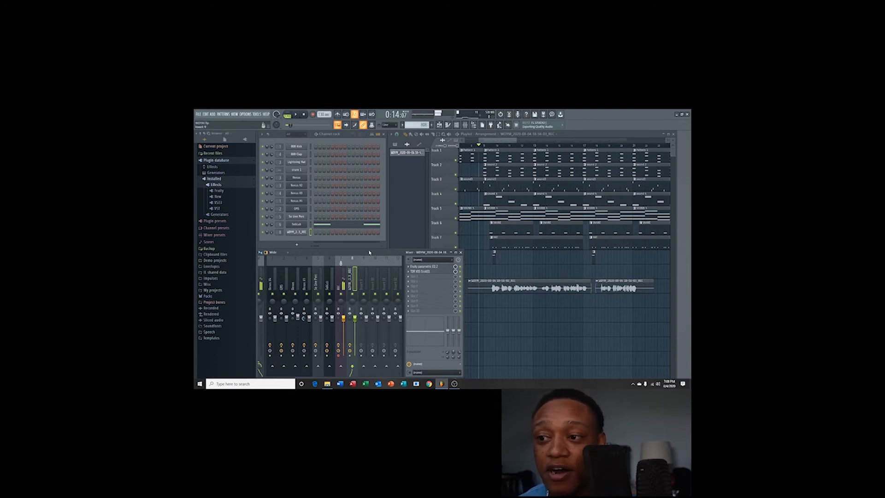
{"action": "left_click_drag", "start_coordinate": [364, 253], "coordinate": [360, 218]}
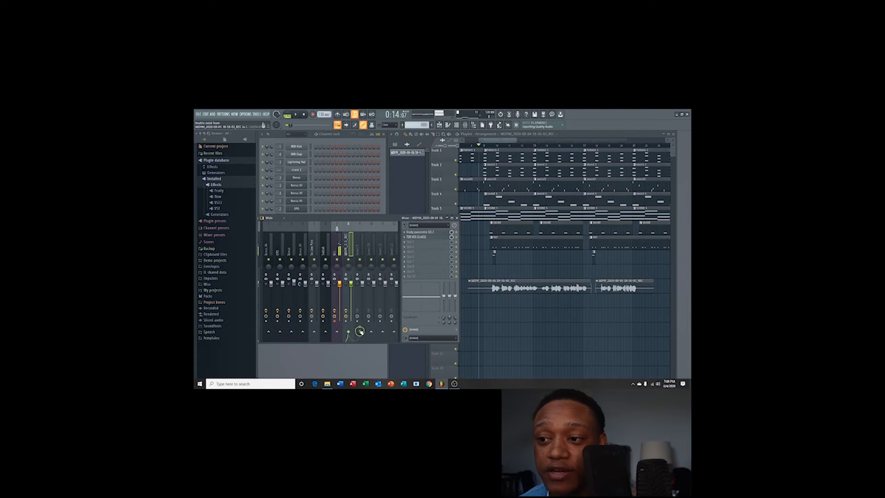
{"action": "left_click", "coordinate": [361, 245]}
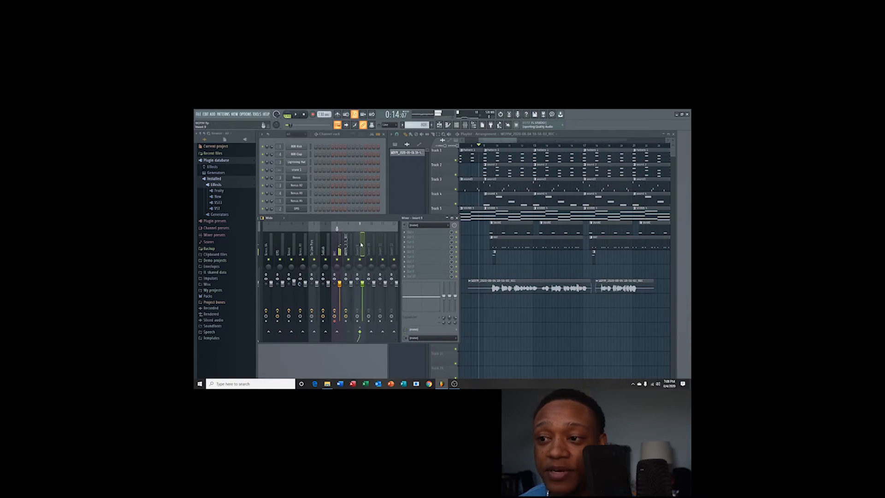
{"action": "left_click", "coordinate": [349, 246]}
{"action": "left_click", "coordinate": [358, 251]}
{"action": "left_click", "coordinate": [351, 251]}
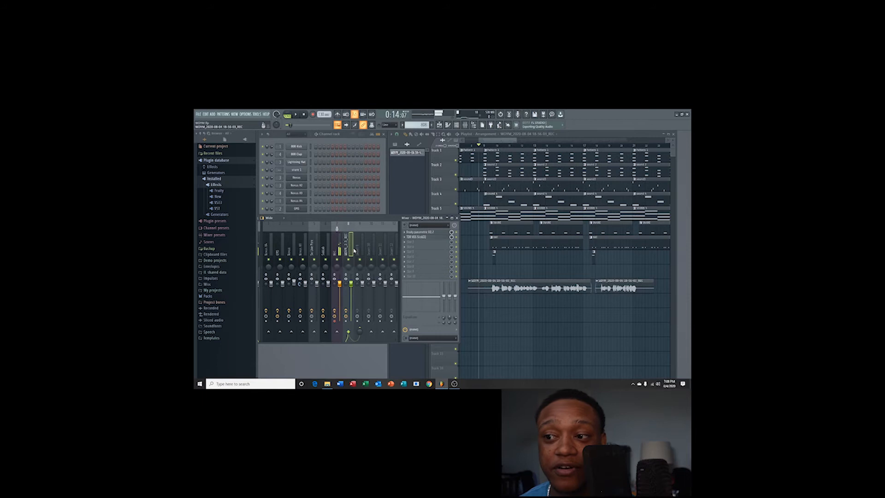
{"action": "left_click", "coordinate": [359, 250]}
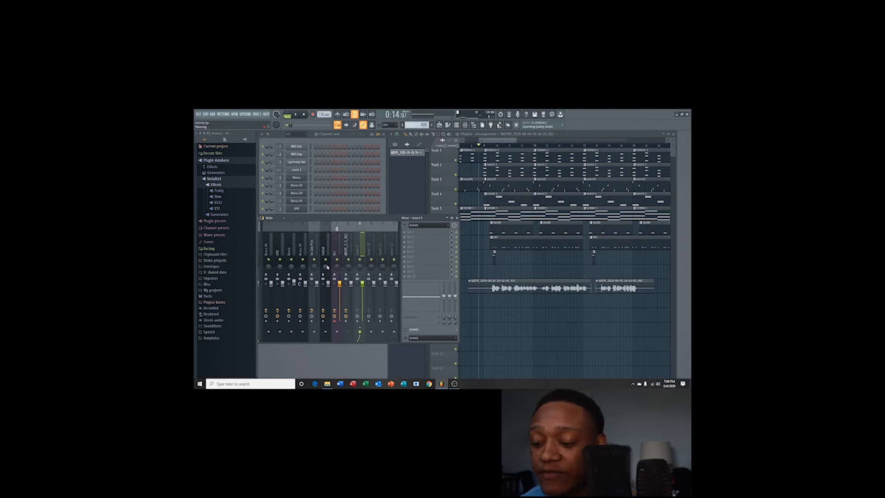
{"action": "left_click", "coordinate": [346, 252]}
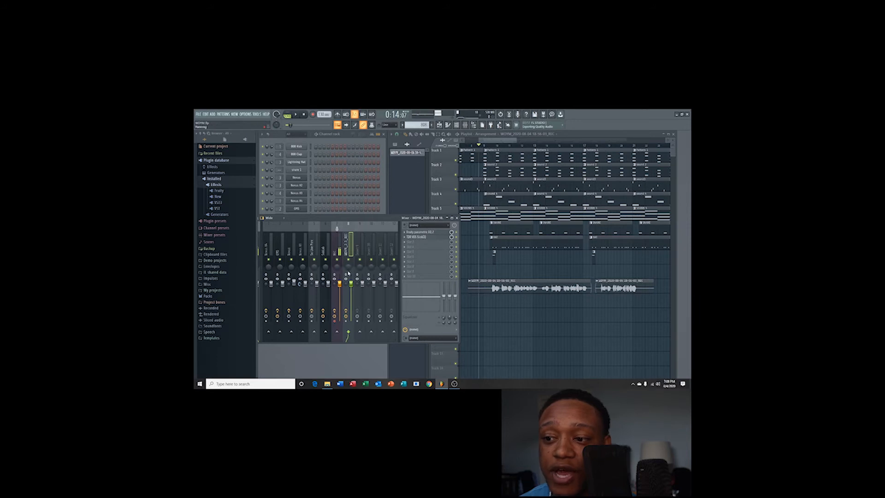
{"action": "left_click", "coordinate": [360, 332]}
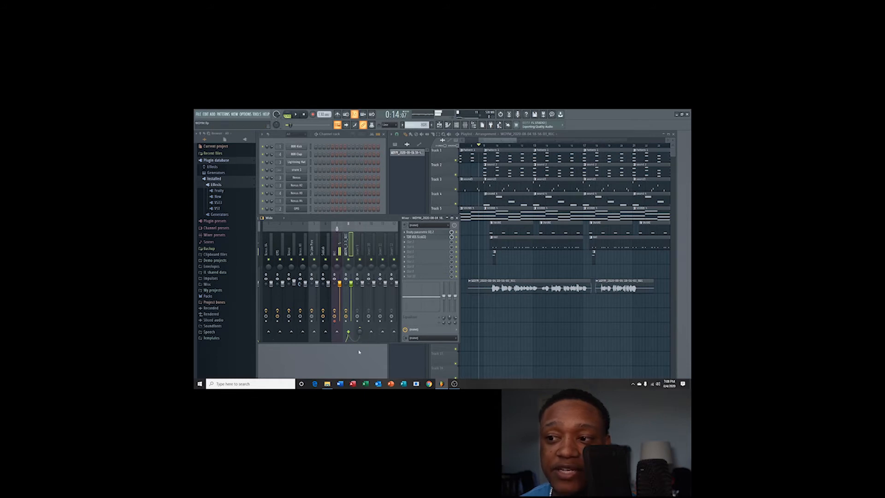
- Rename the empty mixer track beside the vocal as "reverb"
{"action": "left_click", "coordinate": [360, 242]}
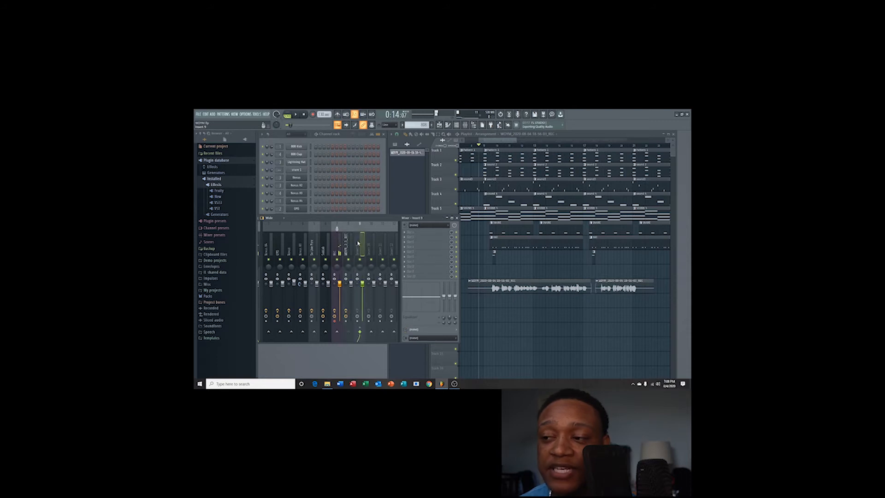
{"action": "right_click", "coordinate": [358, 243]}
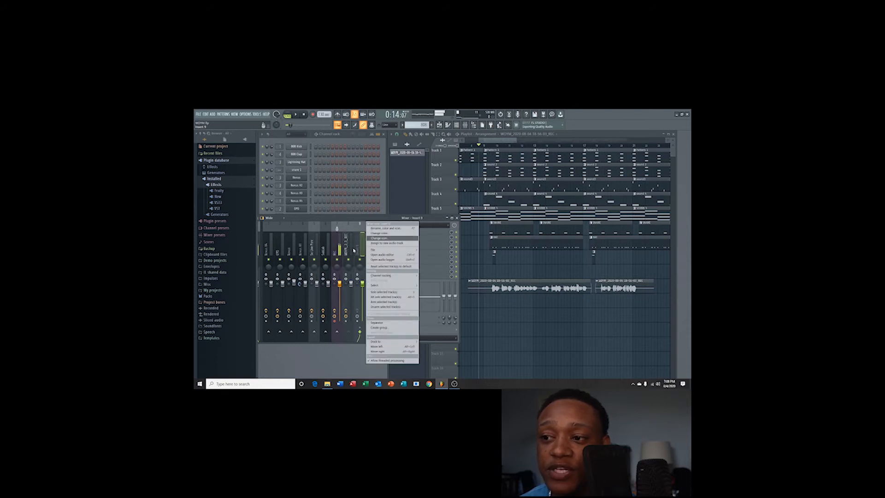
{"action": "left_click", "coordinate": [360, 244]}
{"action": "right_click", "coordinate": [366, 224]}
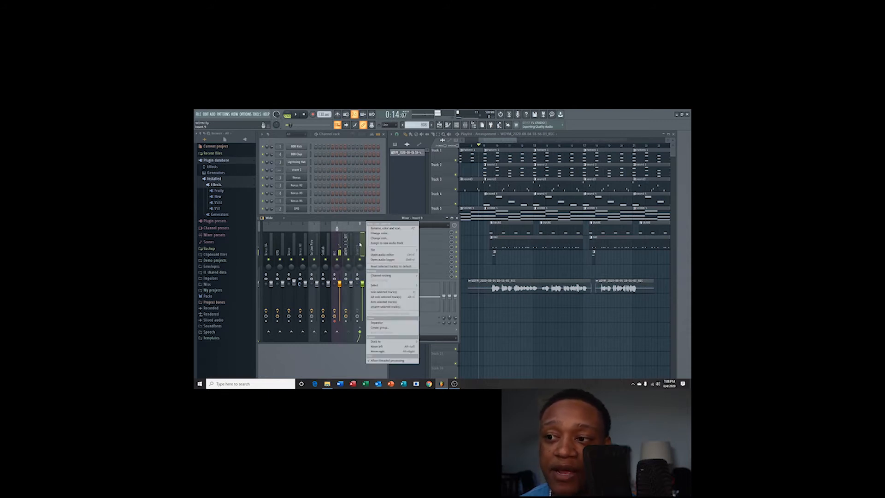
{"action": "left_click", "coordinate": [379, 229]}
{"action": "type", "text": "reverb"}
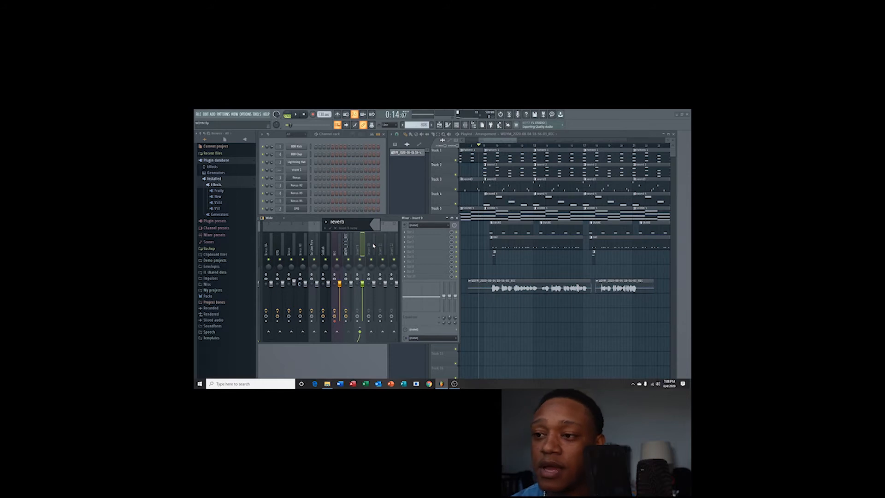
{"action": "key", "text": "Return"}
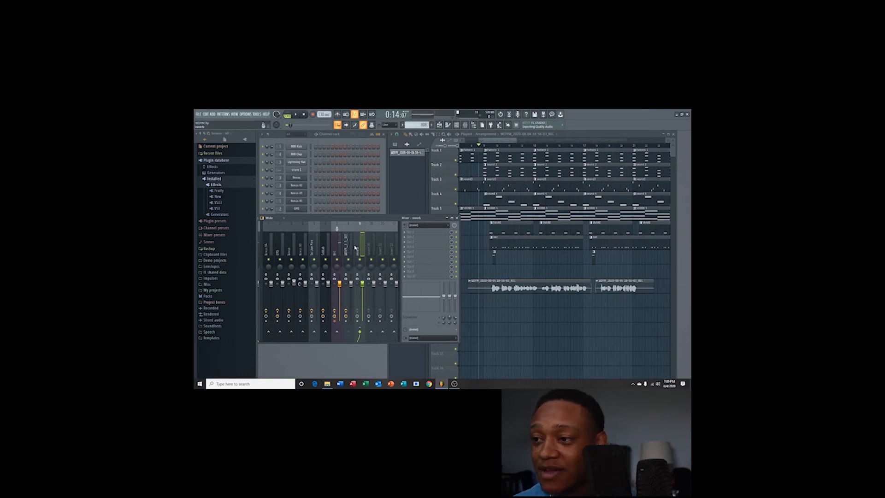
- Add Fruity Reverb 2 to the reverb track, lower its dry level and adjust its wet level during playback, and reselect the vocal track
{"action": "left_click", "coordinate": [414, 235]}
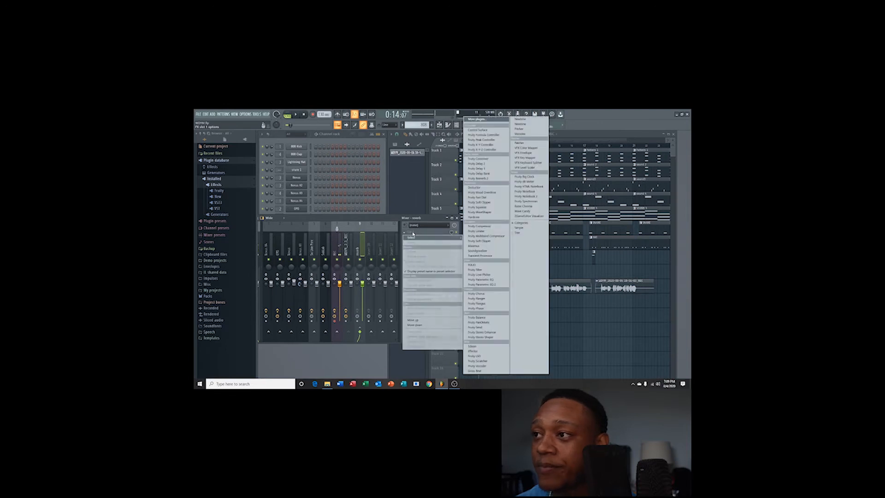
{"action": "left_click", "coordinate": [490, 179]}
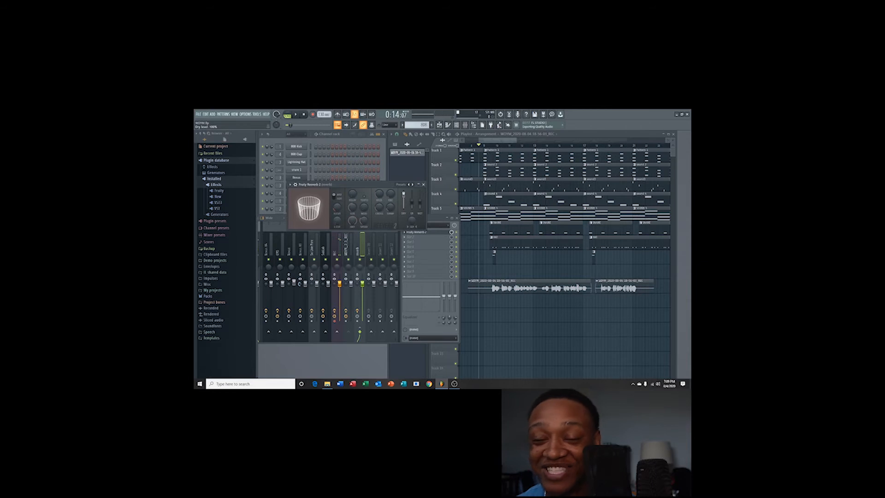
{"action": "key", "text": "space"}
{"action": "left_click_drag", "start_coordinate": [405, 196], "coordinate": [405, 211]}
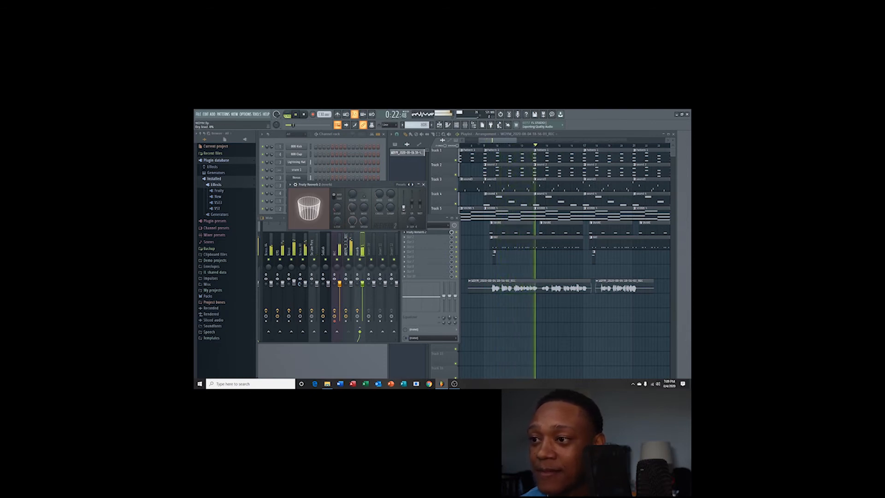
{"action": "left_click_drag", "start_coordinate": [404, 208], "coordinate": [419, 202]}
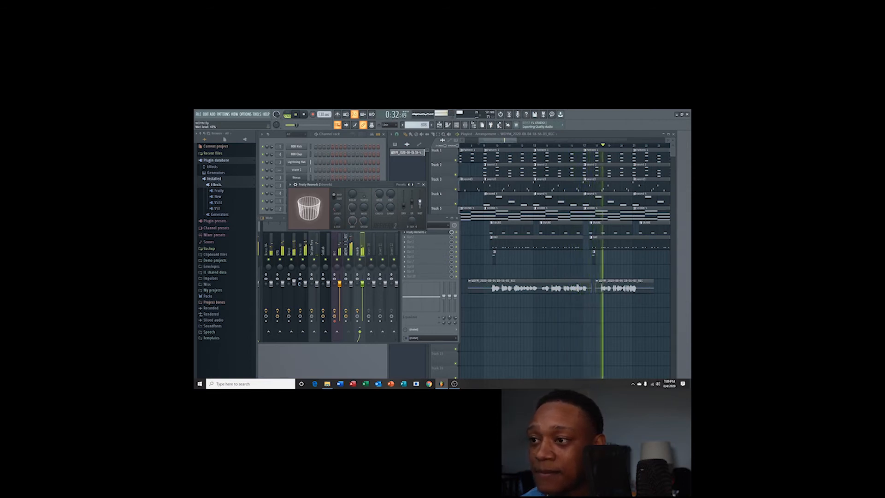
{"action": "left_click", "coordinate": [423, 185]}
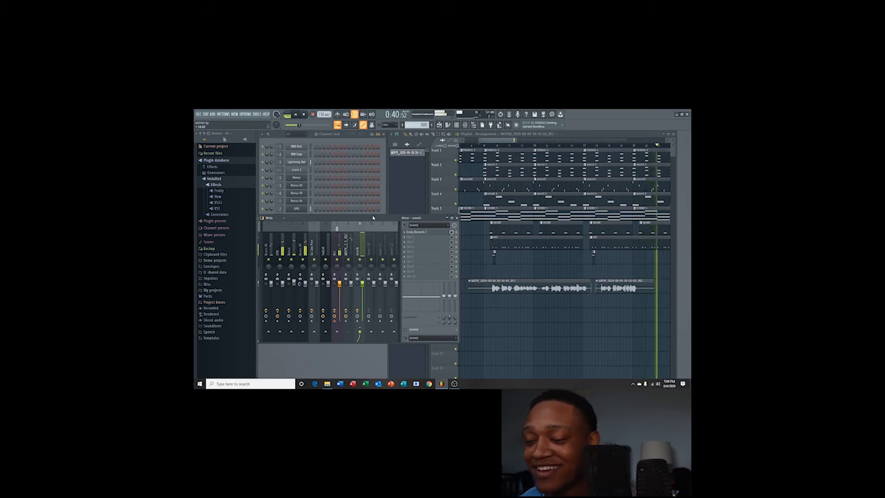
{"action": "key", "text": "space"}
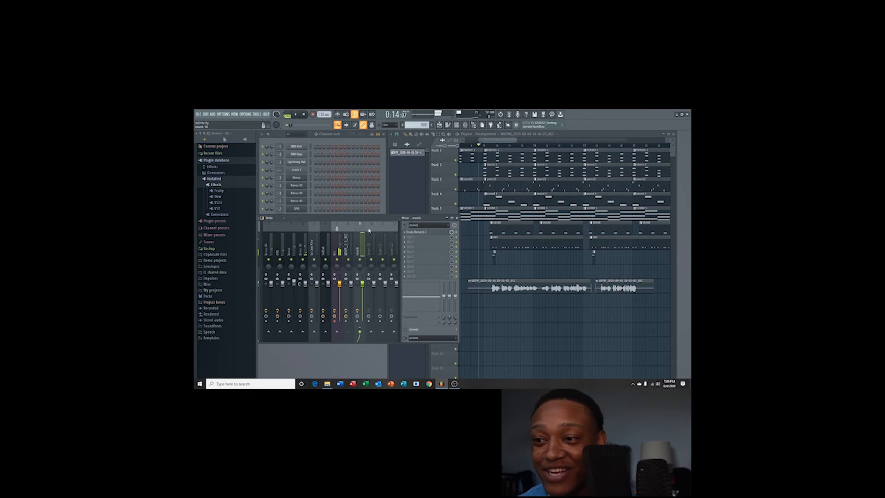
{"action": "key", "text": "Left"}
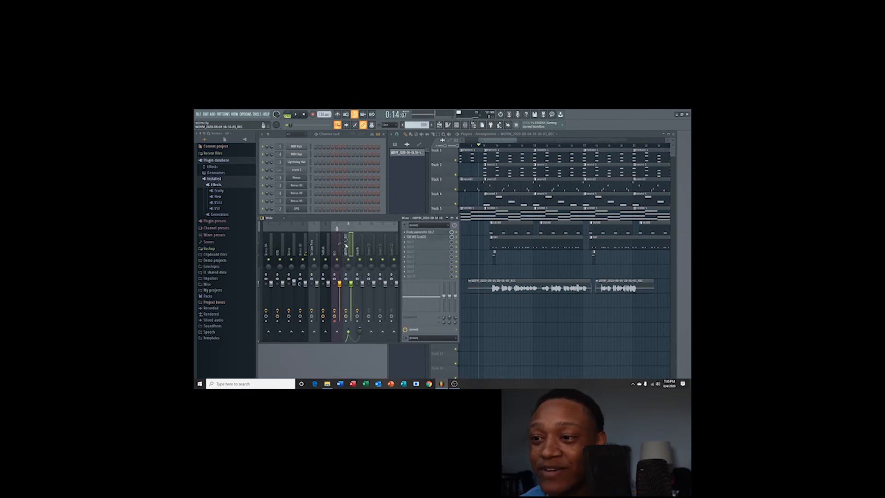
- Adjust the upper-frequency band in the vocal track's Parametric EQ 2 during playback, close the EQ, and play the song again to check the mix
{"action": "key", "text": "Right"}
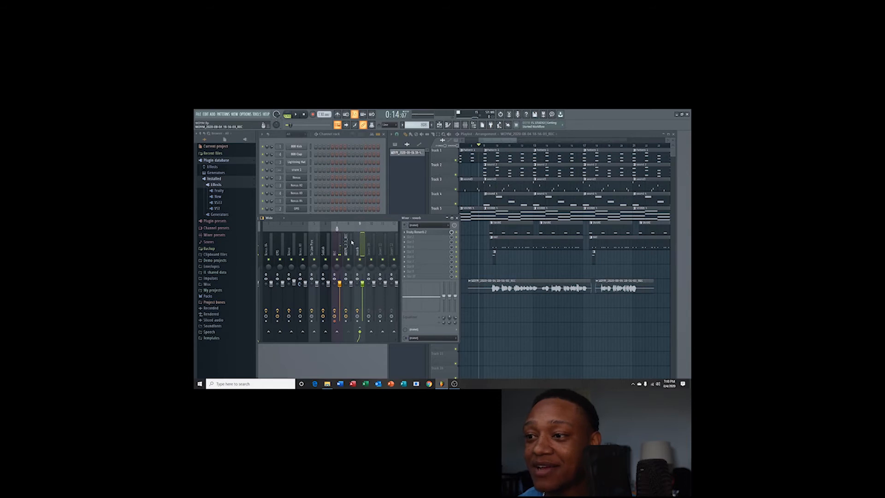
{"action": "left_click", "coordinate": [351, 242]}
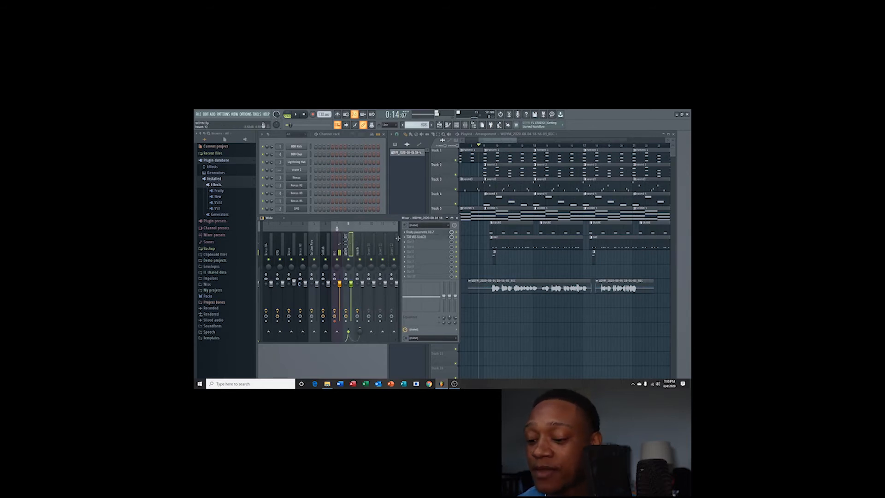
{"action": "left_click", "coordinate": [427, 233]}
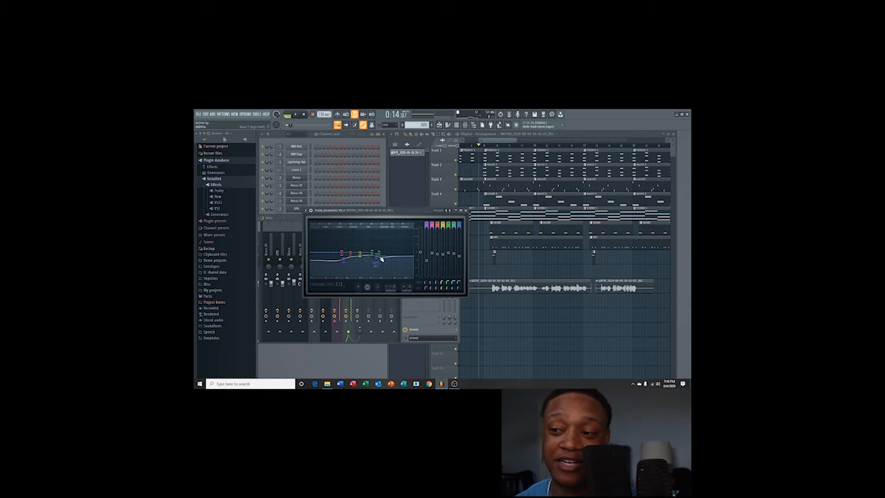
{"action": "key", "text": "space"}
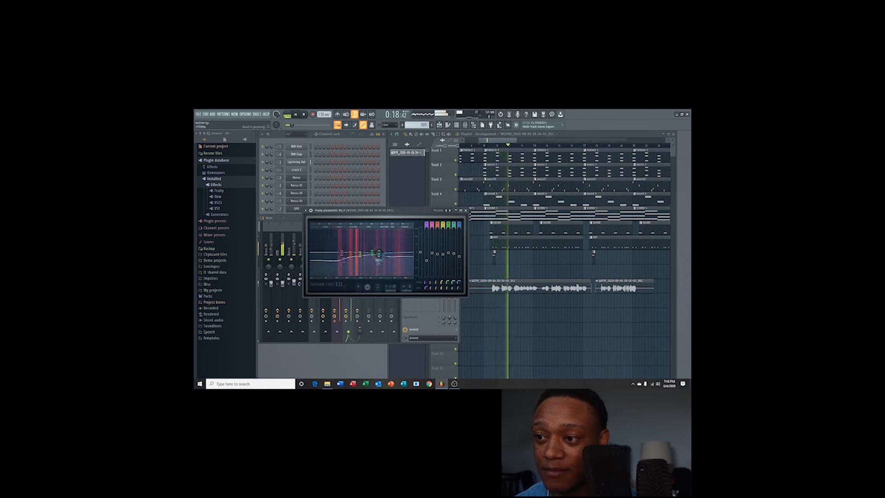
{"action": "left_click_drag", "start_coordinate": [381, 254], "coordinate": [381, 258]}
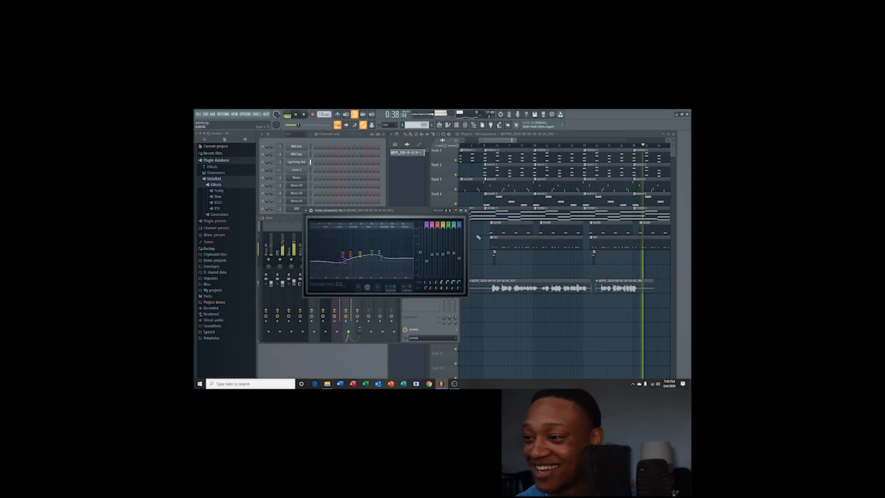
{"action": "key", "text": "space"}
{"action": "left_click", "coordinate": [466, 210]}
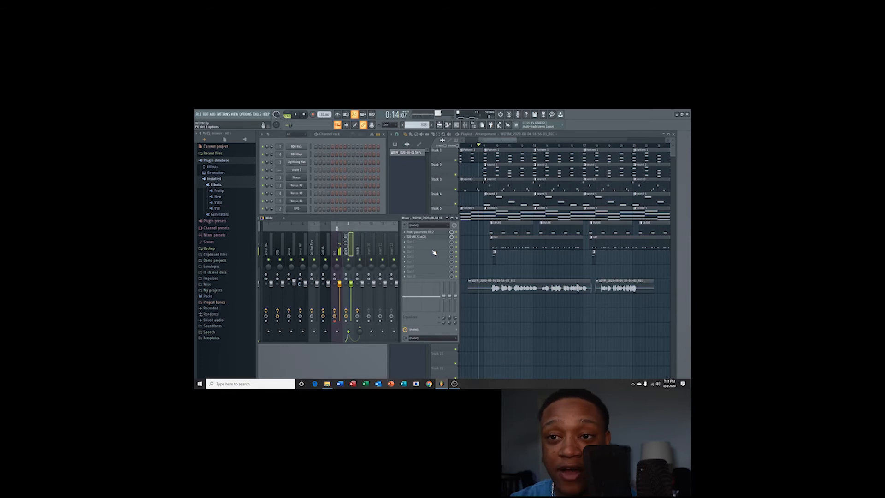
{"action": "key", "text": "space"}
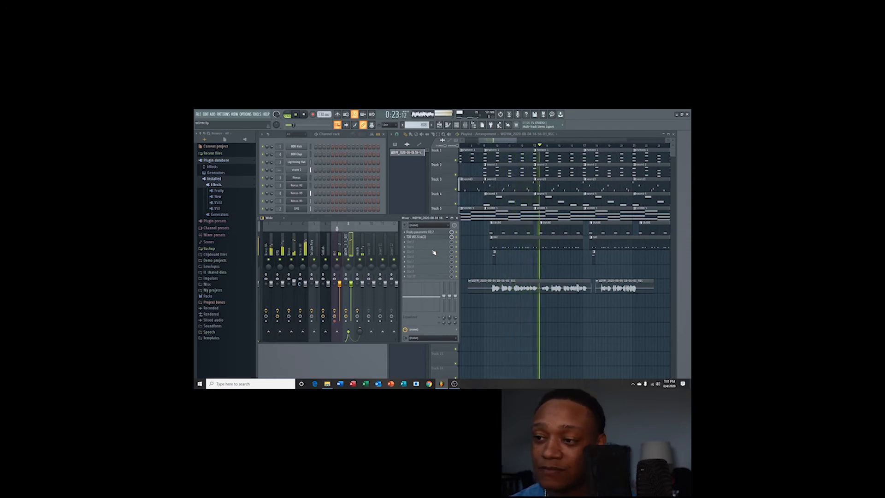
{"action": "key", "text": "space"}
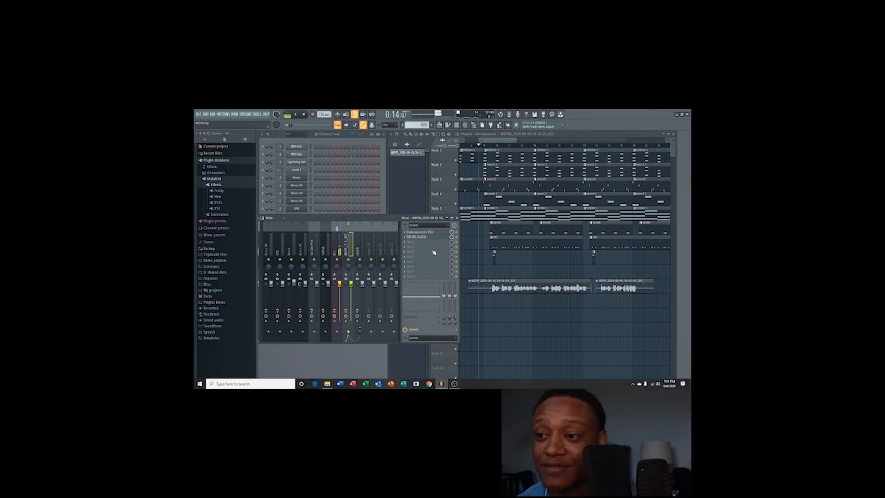
- Add the Saturation Knob plugin to the vocal track's third effect slot and move its window clear of the mixer tracks
{"action": "left_click", "coordinate": [336, 246]}
{"action": "left_click", "coordinate": [347, 250]}
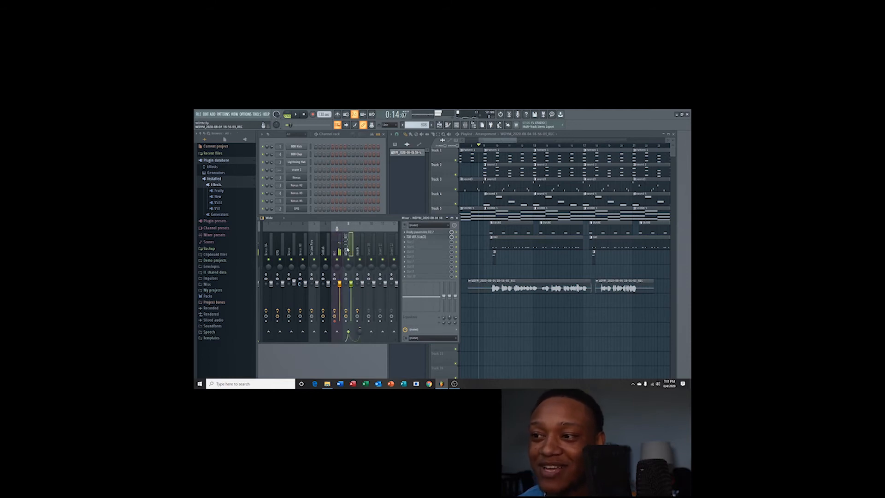
{"action": "left_click", "coordinate": [414, 244]}
{"action": "left_click", "coordinate": [475, 120]}
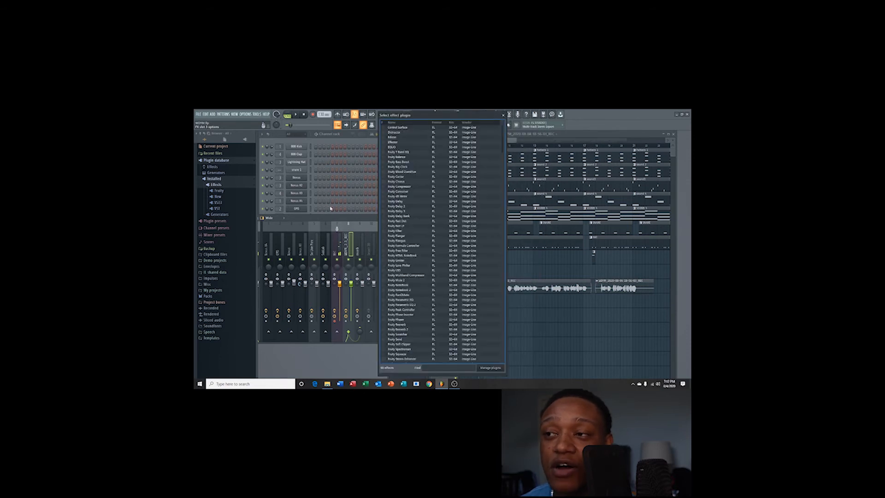
{"action": "scroll", "coordinate": [428, 244], "scroll_direction": "down", "scroll_amount": 4}
{"action": "scroll", "coordinate": [428, 243], "scroll_direction": "down", "scroll_amount": 1}
{"action": "scroll", "coordinate": [428, 247], "scroll_direction": "down", "scroll_amount": 2}
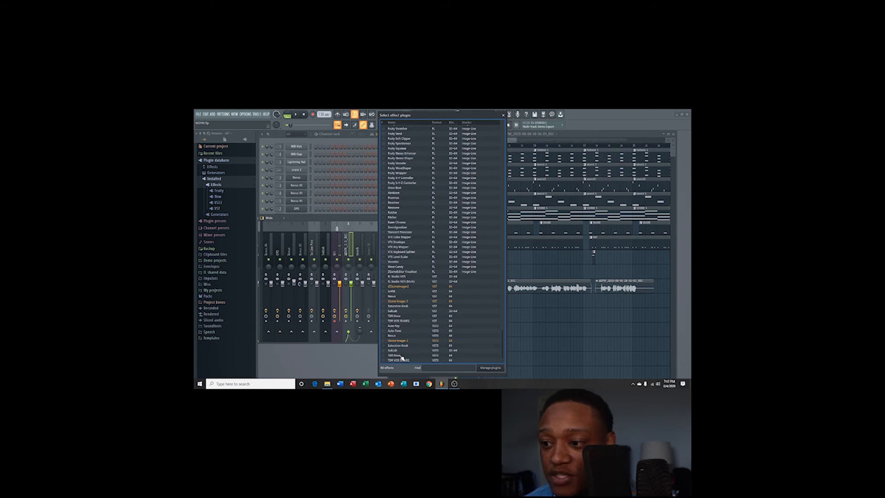
{"action": "double_click", "coordinate": [405, 306]}
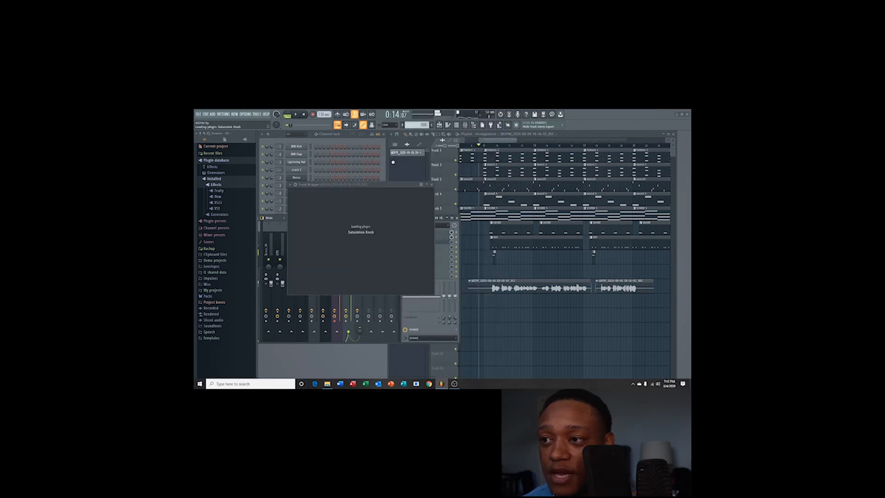
{"action": "left_click_drag", "start_coordinate": [316, 187], "coordinate": [430, 259]}
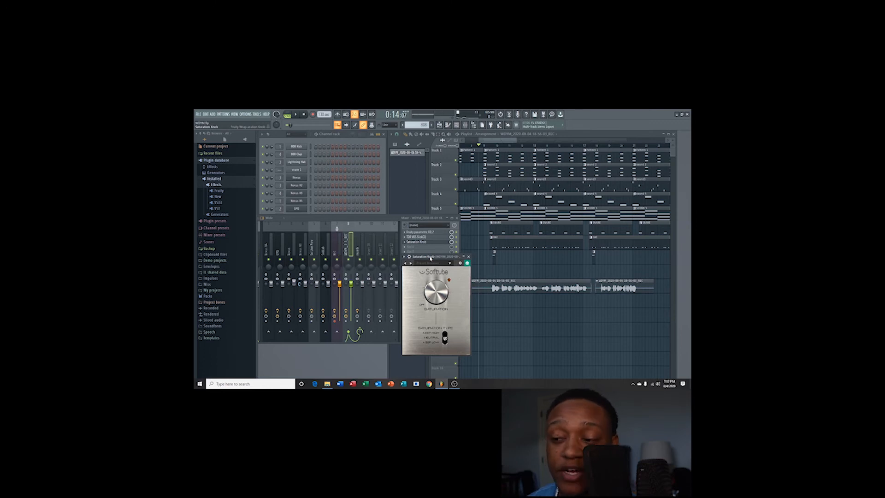
- Set the saturation type to Keep Low, fine-tune the saturation amount during playback, and close the plugin
{"action": "left_click", "coordinate": [432, 343]}
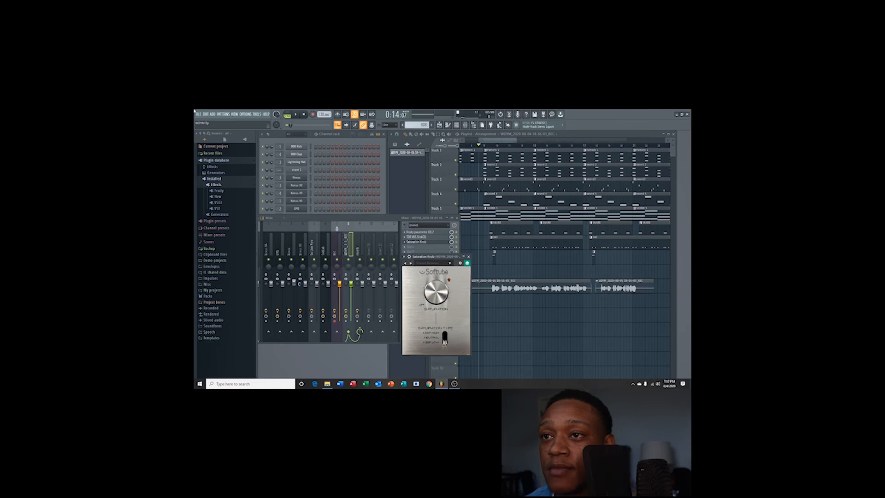
{"action": "left_click", "coordinate": [295, 115]}
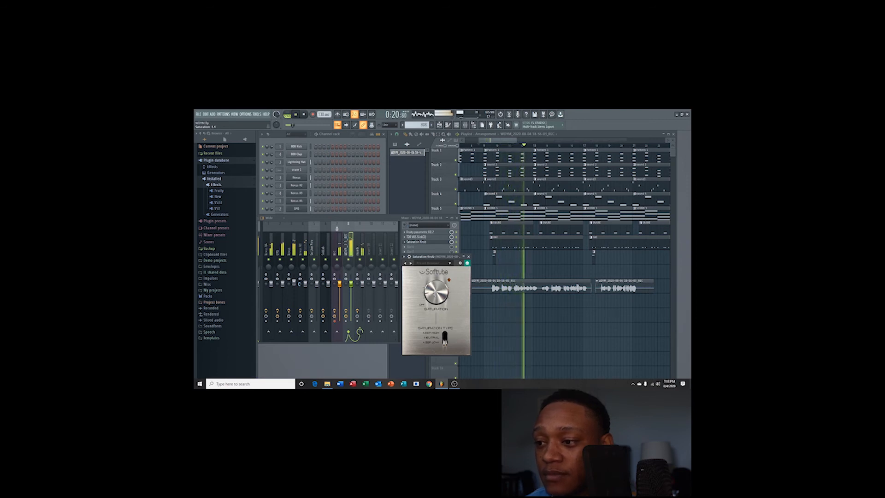
{"action": "left_click_drag", "start_coordinate": [428, 290], "coordinate": [429, 289]}
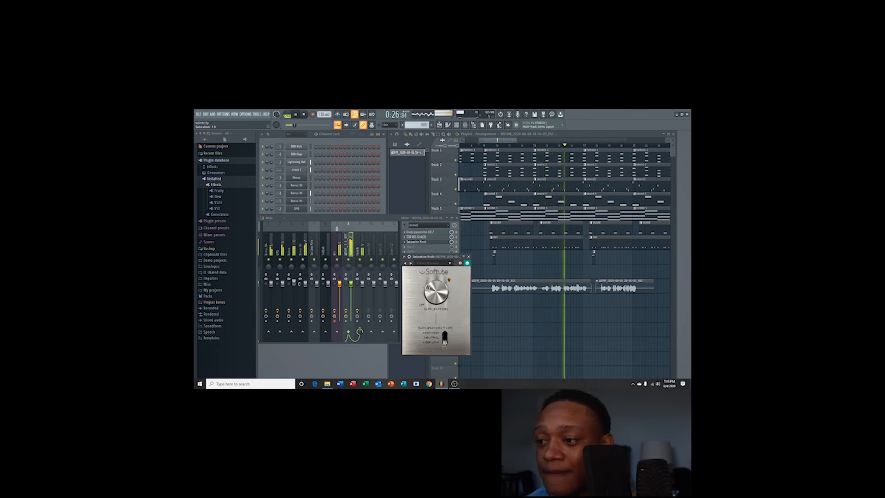
{"action": "left_click_drag", "start_coordinate": [430, 289], "coordinate": [429, 290]}
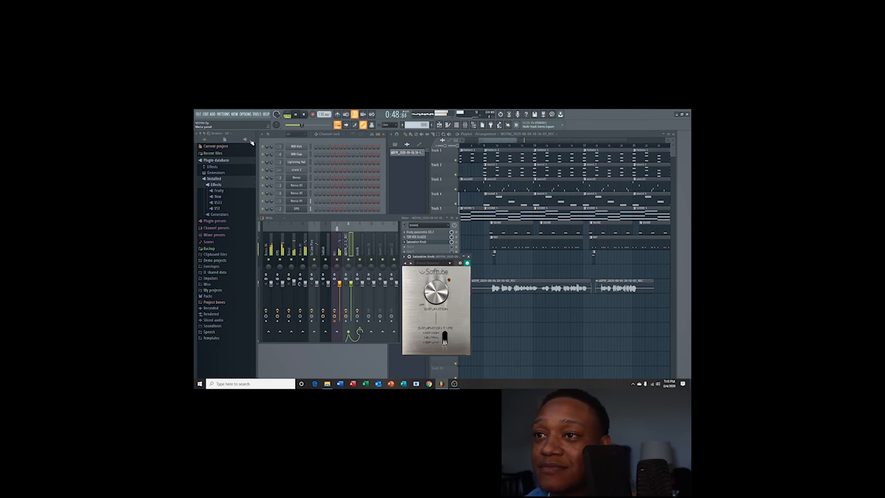
{"action": "left_click", "coordinate": [304, 114]}
{"action": "left_click", "coordinate": [297, 116]}
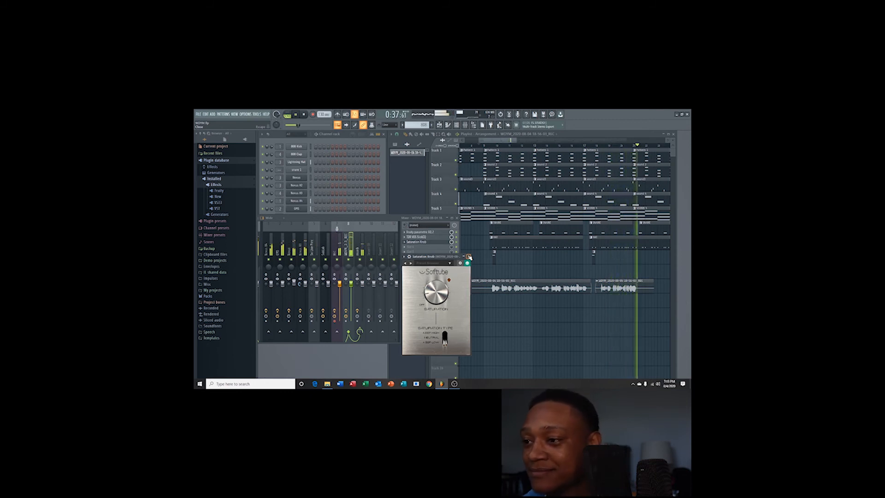
{"action": "left_click", "coordinate": [469, 257]}
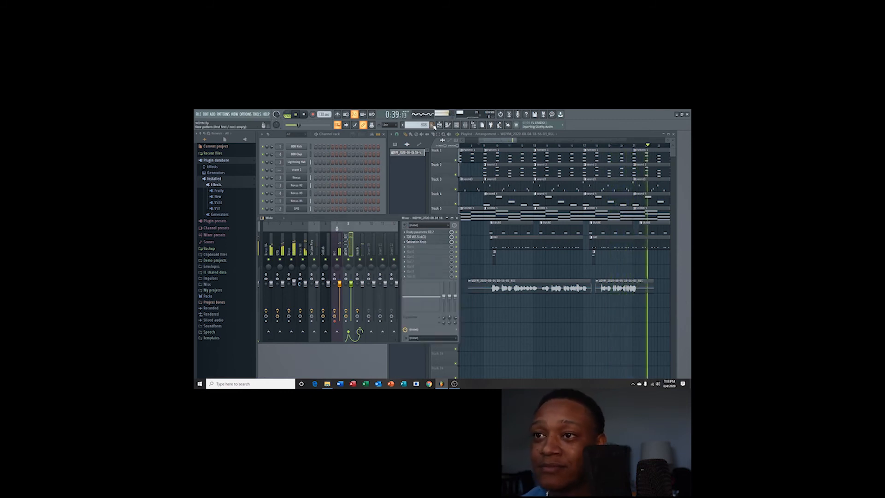
{"action": "left_click", "coordinate": [304, 114]}
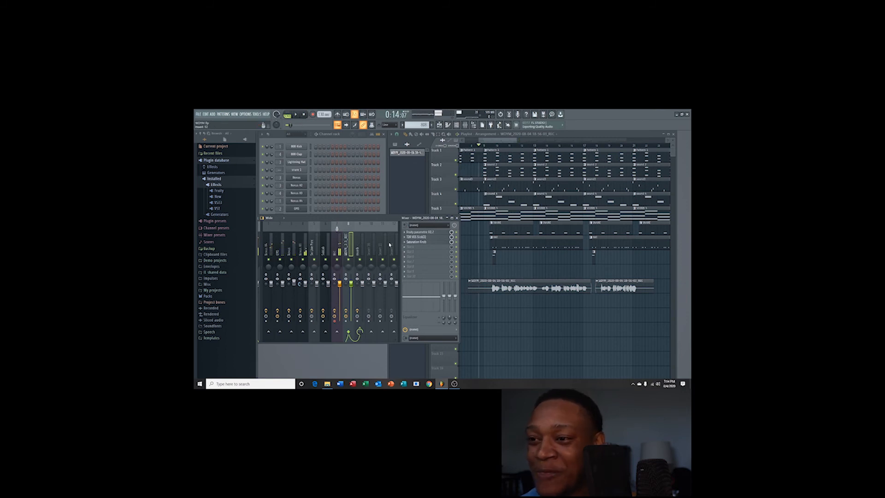
- Add Ozone Imager 2 to the vocal track's fourth effect slot and reposition its window
{"action": "left_click", "coordinate": [359, 247]}
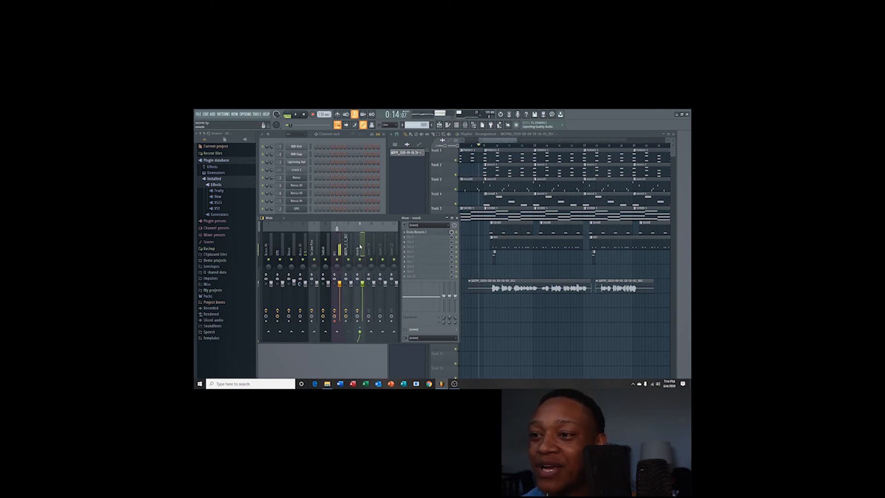
{"action": "left_click", "coordinate": [347, 248]}
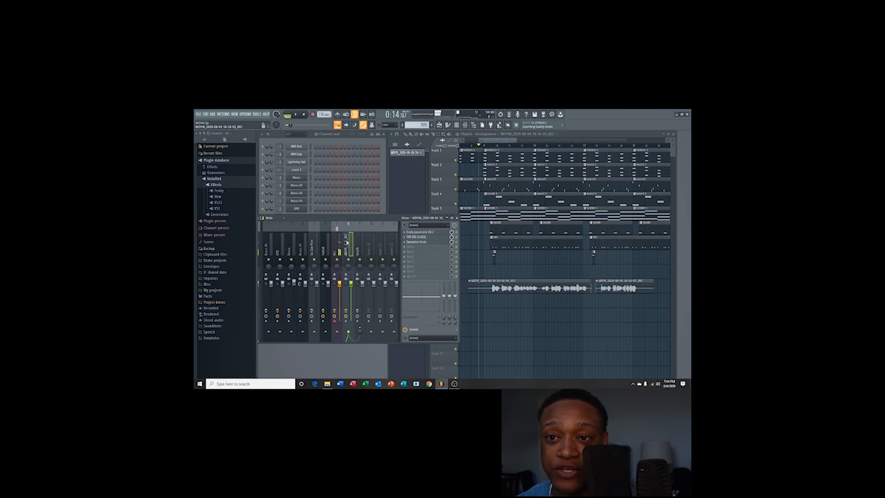
{"action": "left_click", "coordinate": [415, 249]}
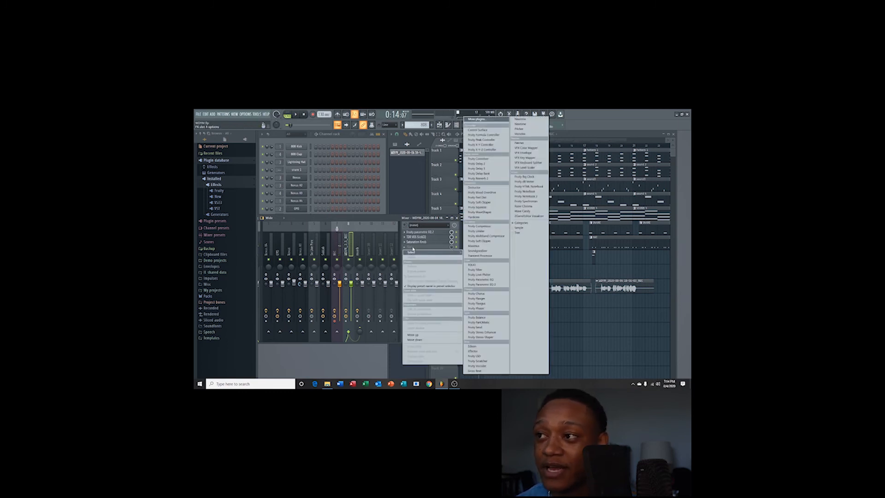
{"action": "left_click", "coordinate": [477, 119]}
{"action": "scroll", "coordinate": [418, 300], "scroll_direction": "down", "scroll_amount": 5}
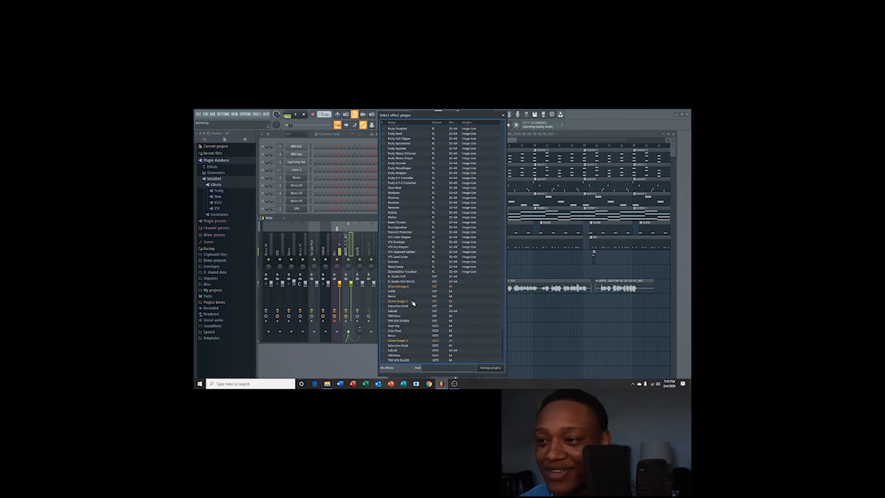
{"action": "left_click", "coordinate": [412, 301]}
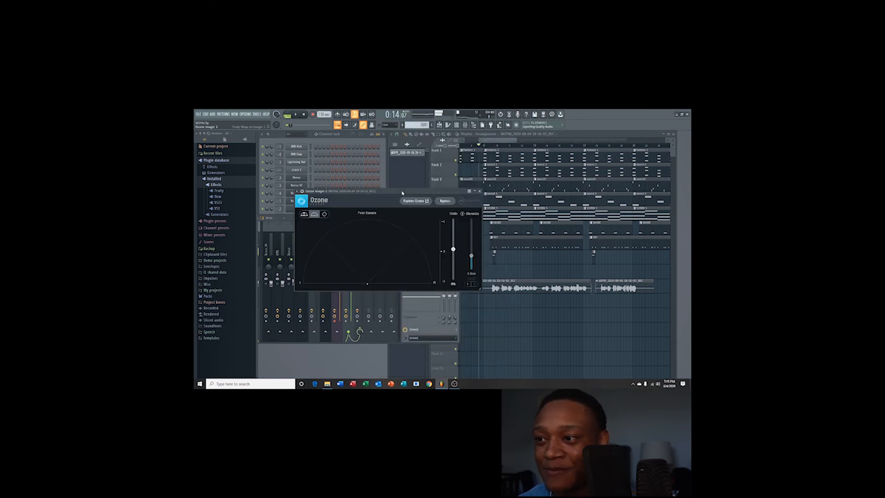
{"action": "left_click_drag", "start_coordinate": [402, 193], "coordinate": [390, 196]}
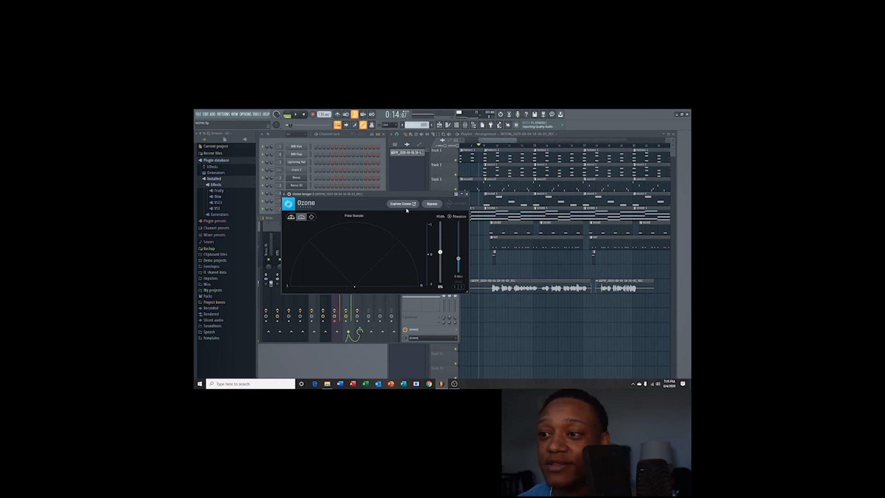
- Enable Stereoize with the Polar Level view, set the width to 74% and Stereoize to about 13 ms during playback, and close the imager
{"action": "left_click", "coordinate": [450, 217]}
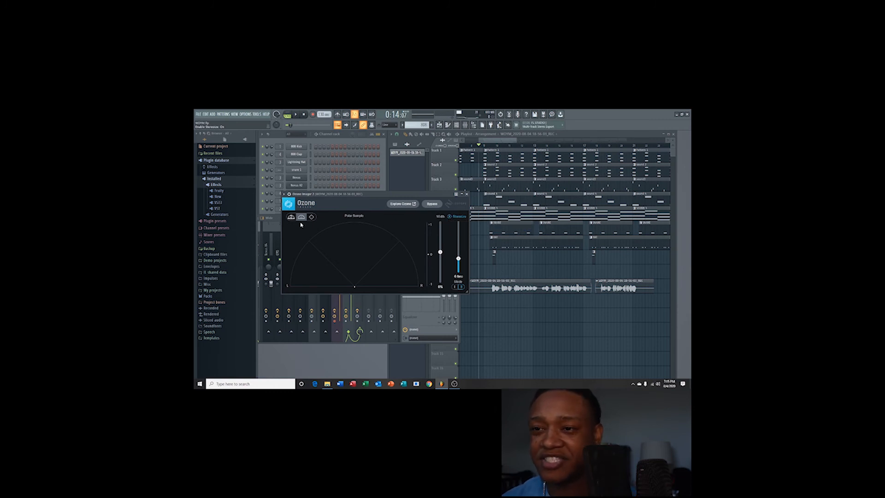
{"action": "left_click", "coordinate": [292, 221]}
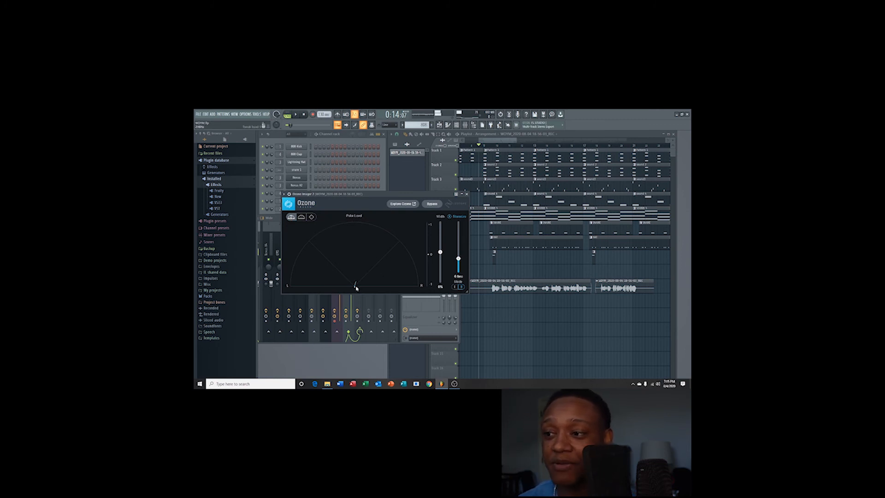
{"action": "key", "text": "space"}
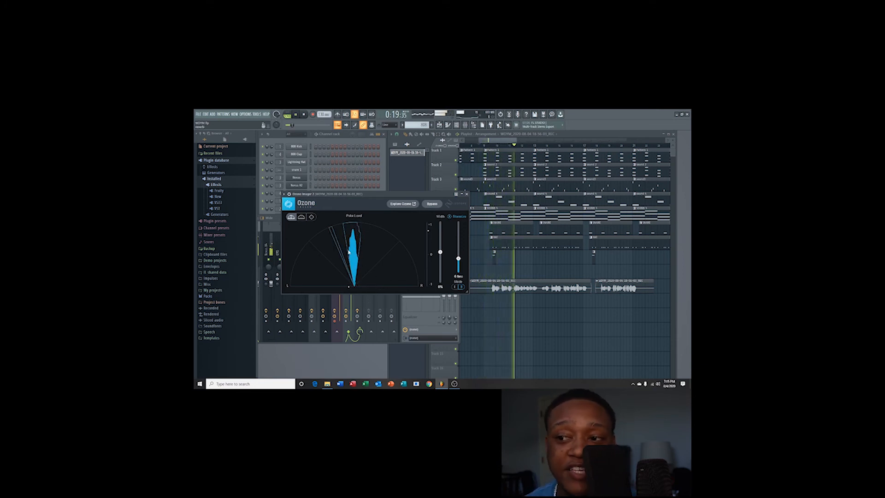
{"action": "left_click_drag", "start_coordinate": [440, 253], "coordinate": [459, 240]}
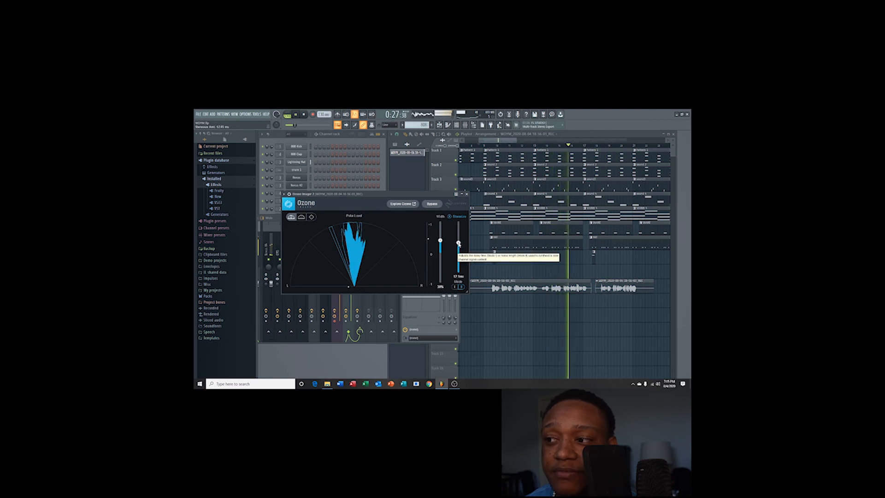
{"action": "left_click_drag", "start_coordinate": [458, 240], "coordinate": [440, 230]}
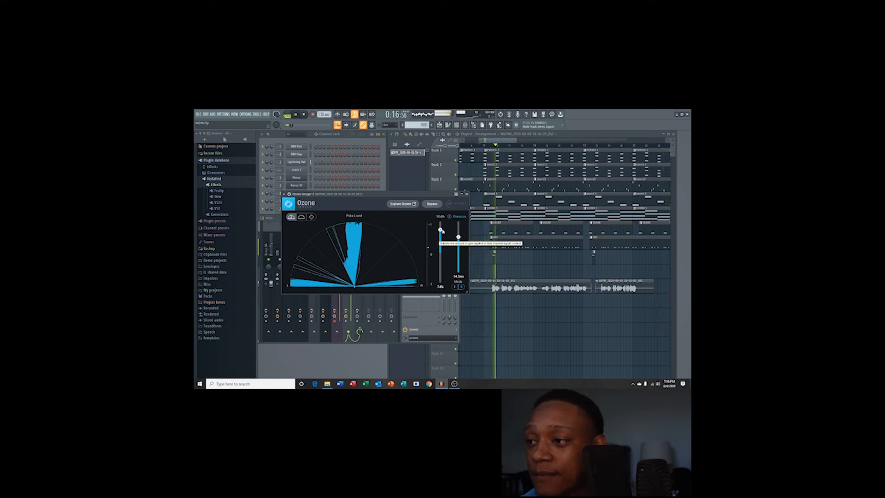
{"action": "left_click_drag", "start_coordinate": [440, 230], "coordinate": [458, 239]}
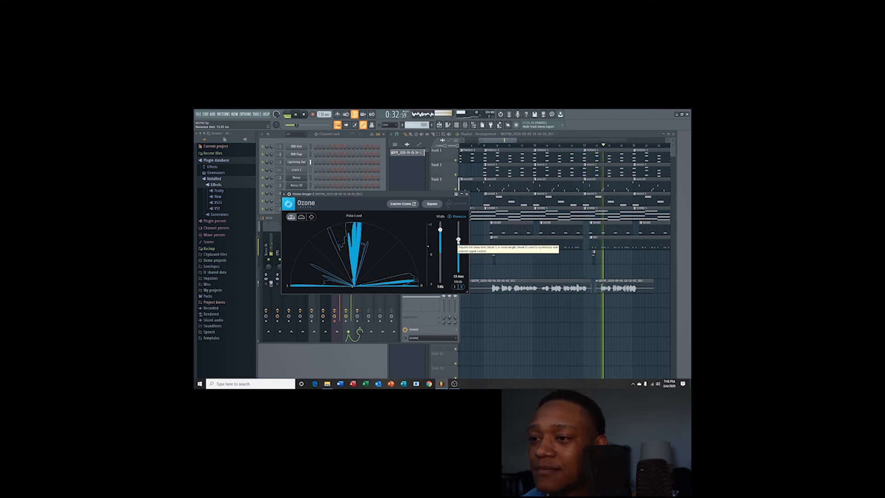
{"action": "left_click", "coordinate": [466, 194]}
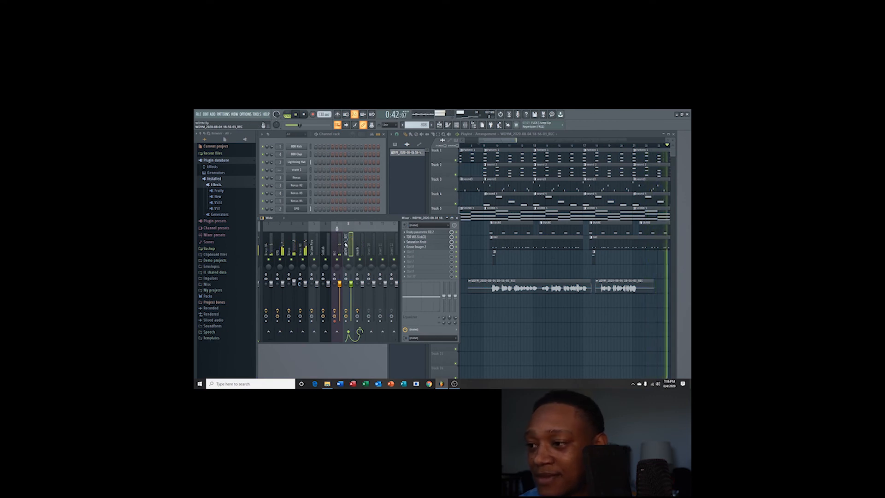
{"action": "key", "text": "space"}
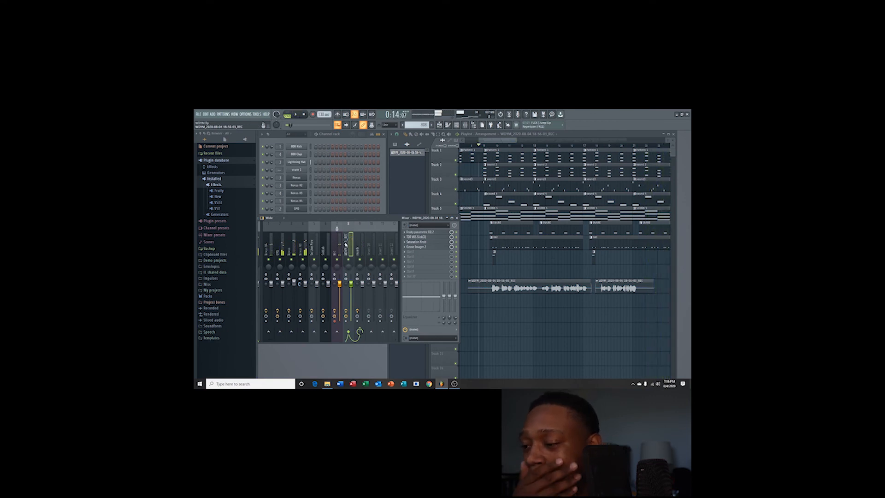